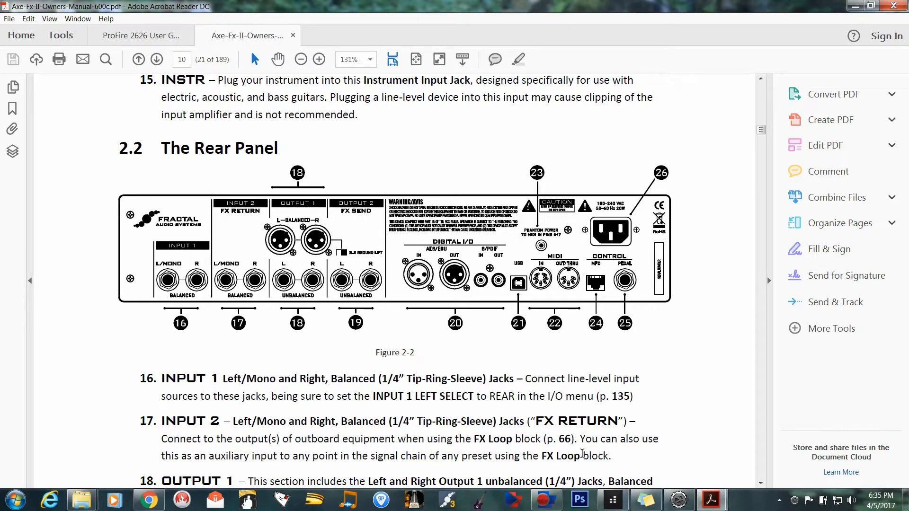
Check the audio driver settings in SONAR's preferences, and the file bit depths in its audio data settings.
mouse_move(548, 506)
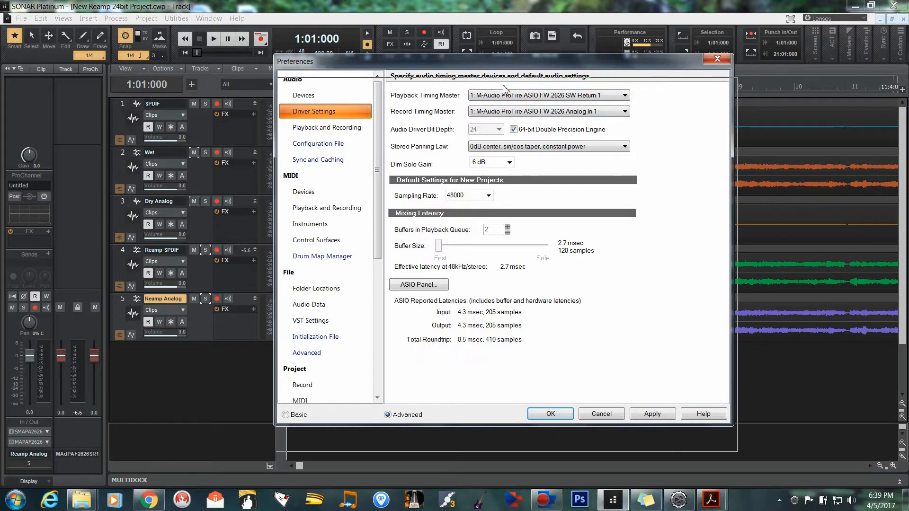
left_click_drag(502, 61, 505, 86)
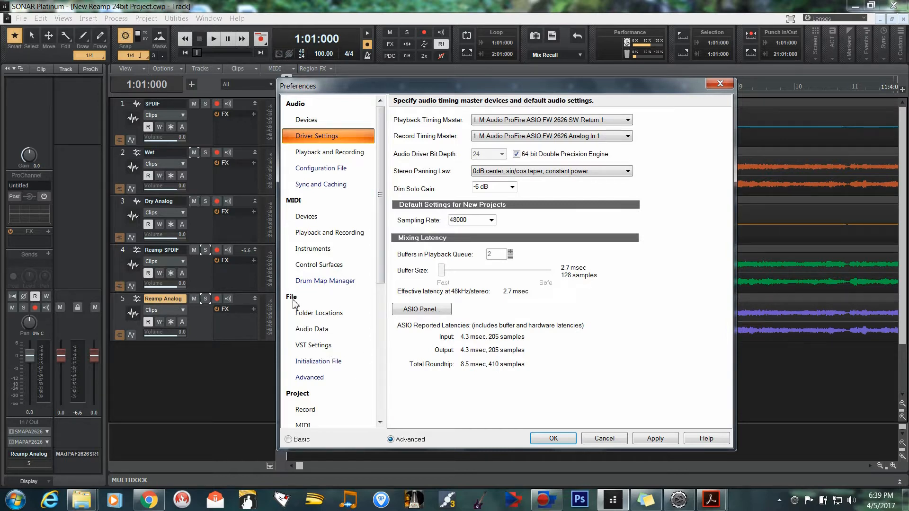
left_click(314, 330)
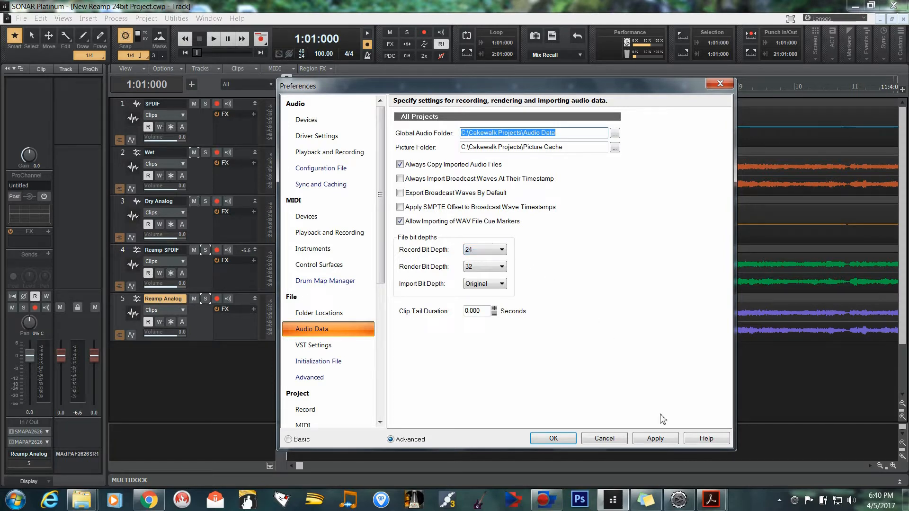
Switch to the M-Audio ProFire 2626 control panel and check its settings and the router's source for S/PDIF Coax Out 1/2.
mouse_move(544, 506)
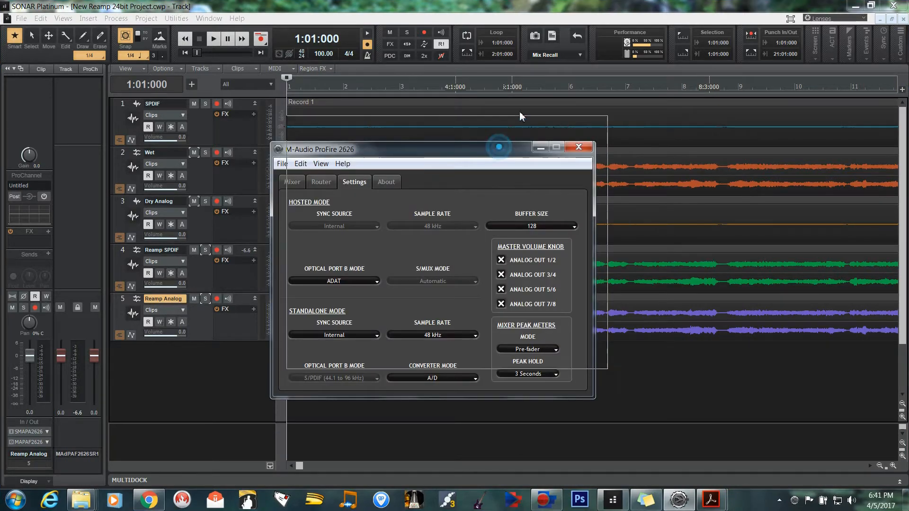
left_click_drag(499, 147, 533, 97)
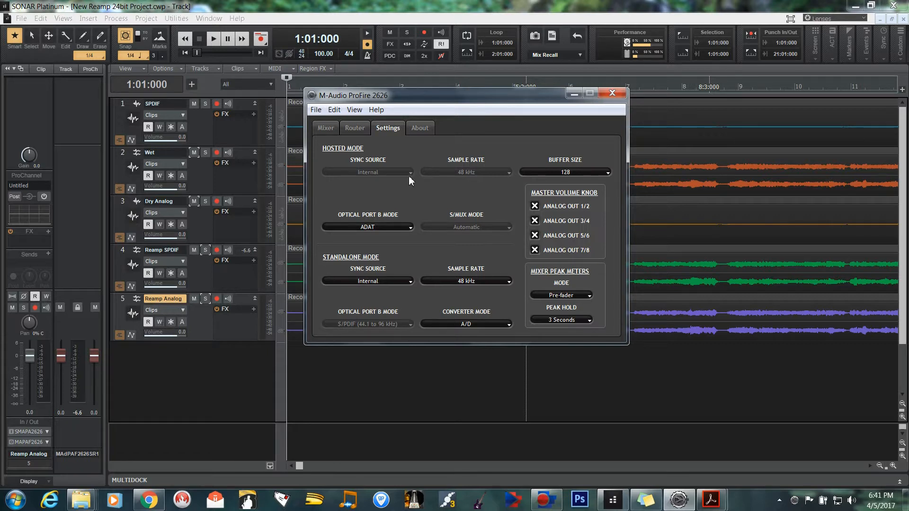
left_click(355, 129)
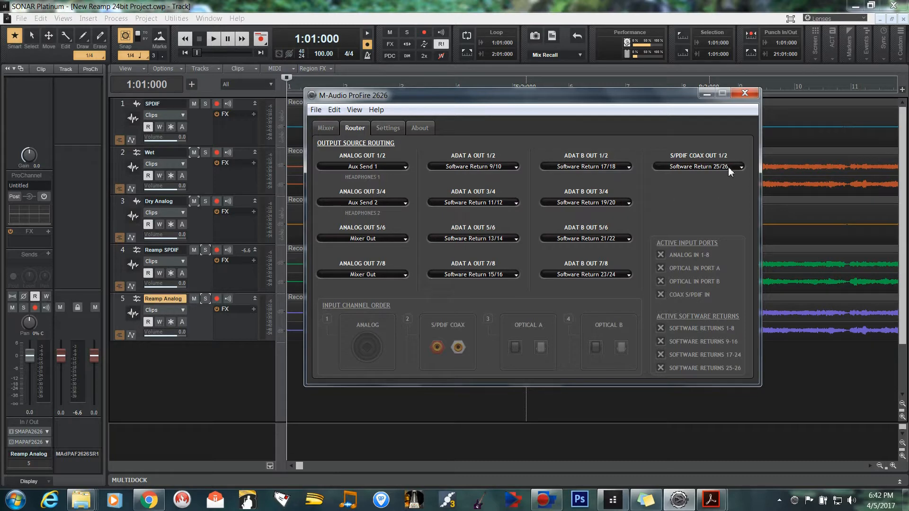
left_click(711, 167)
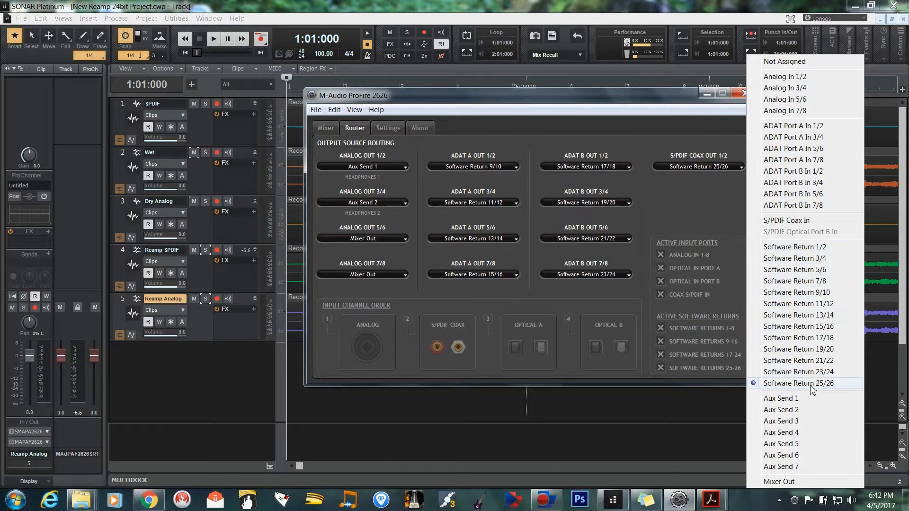
left_click(690, 215)
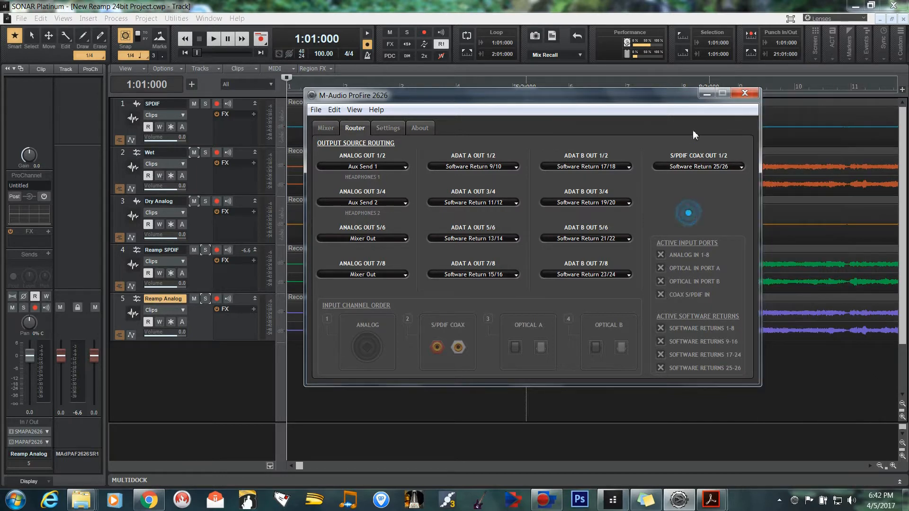
left_click(705, 94)
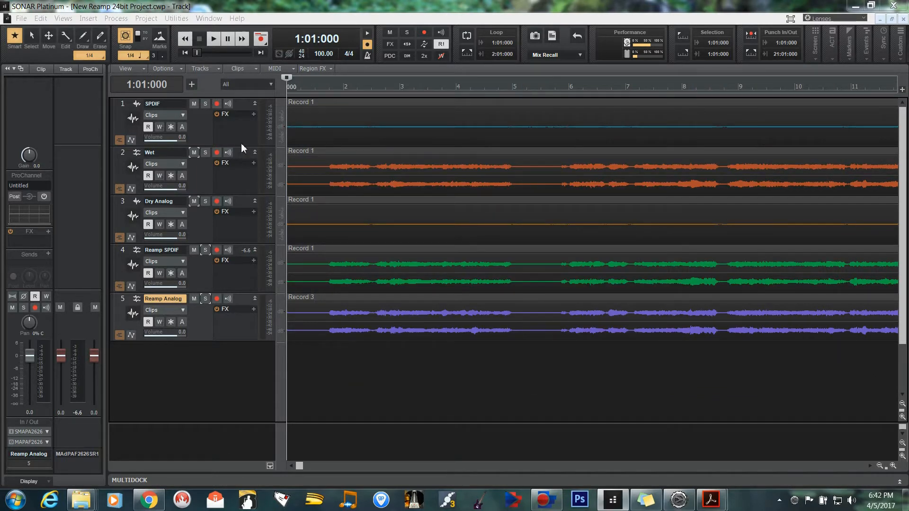
Enlarge the SPDIF track in SONAR and examine its output and input assignments.
left_click_drag(240, 145, 238, 201)
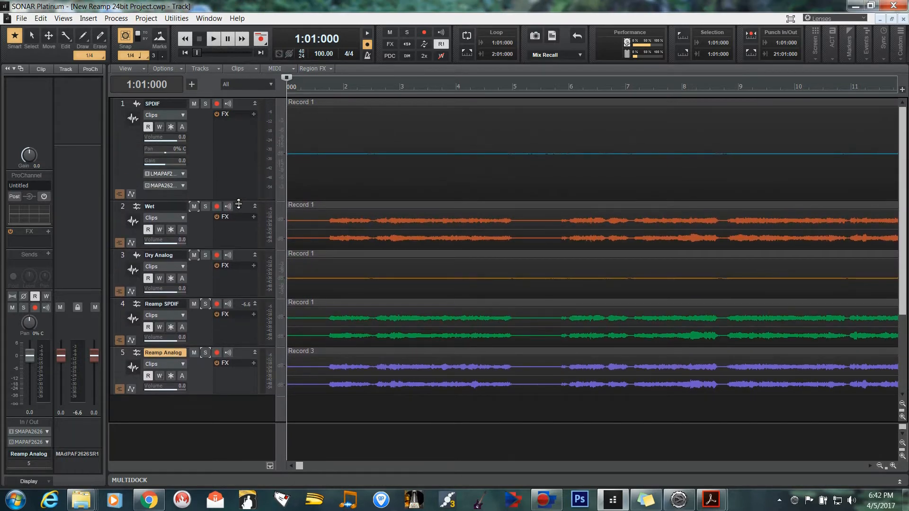
left_click(164, 185)
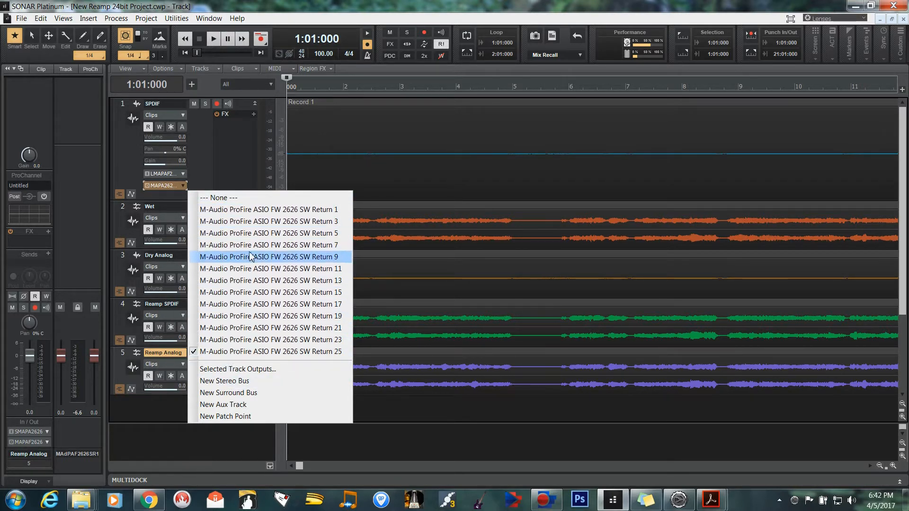
left_click(238, 151)
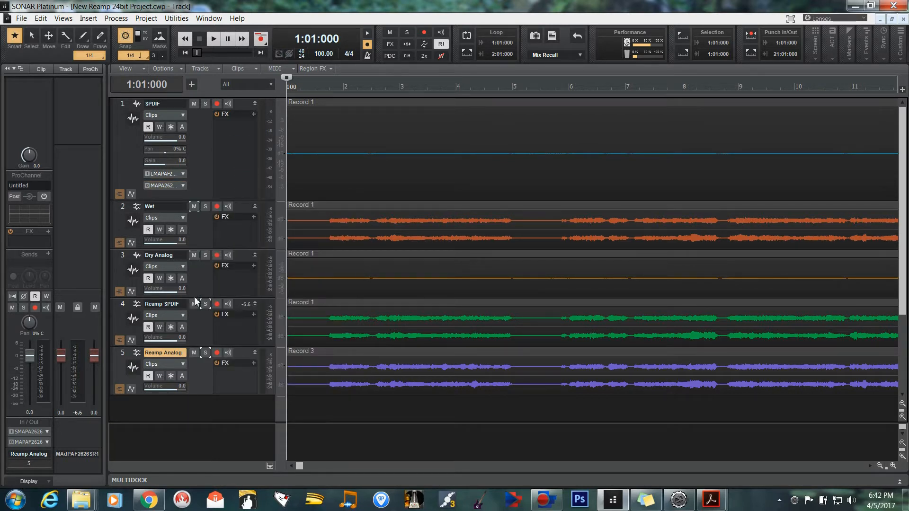
left_click(167, 175)
mouse_move(188, 197)
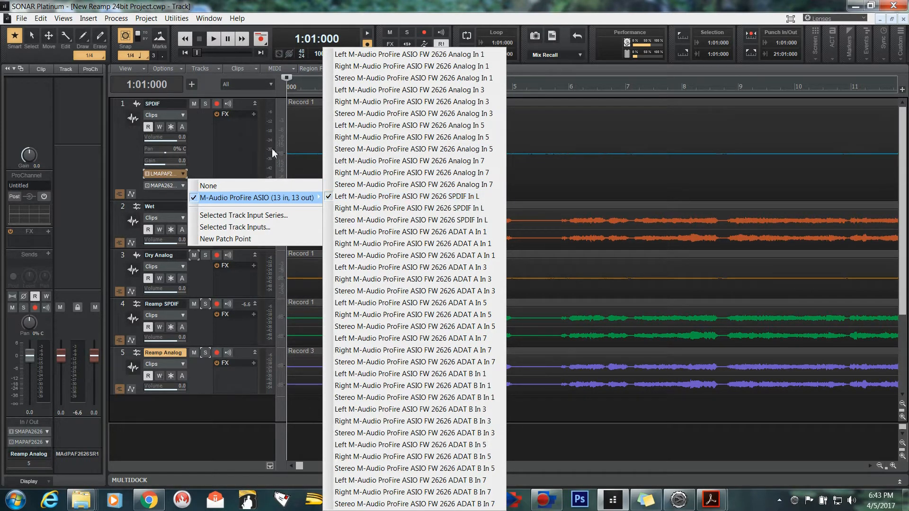
left_click(217, 141)
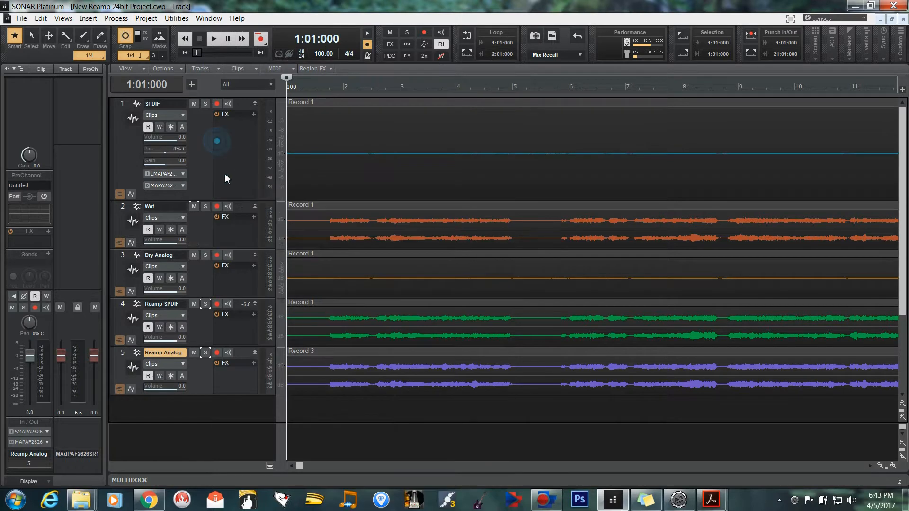
left_click(171, 186)
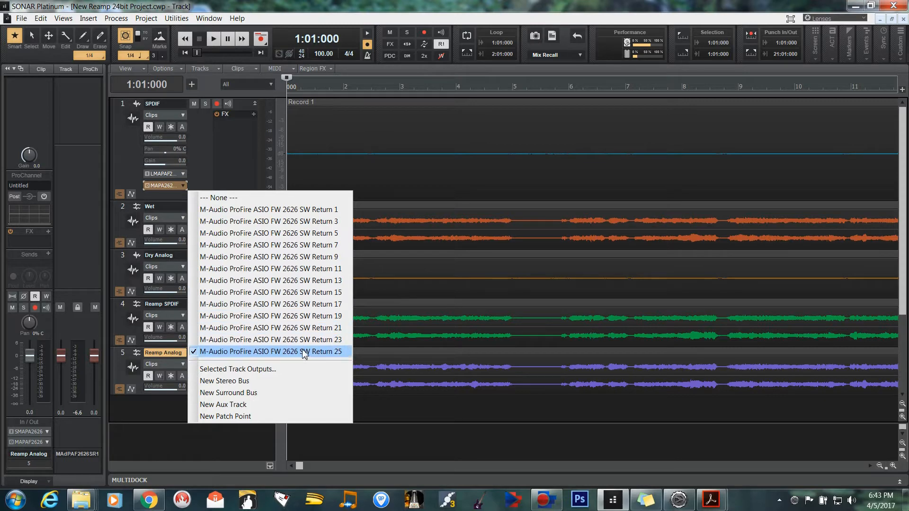
left_click(226, 154)
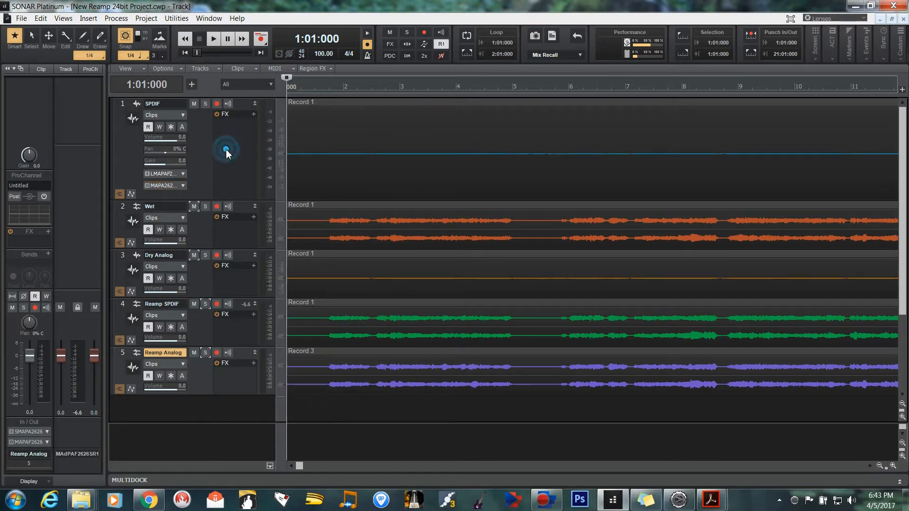
Return to the ProFire 2626 router and compare the S/PDIF Coax Out 1/2 source with the SPDIF track's output.
left_click(680, 504)
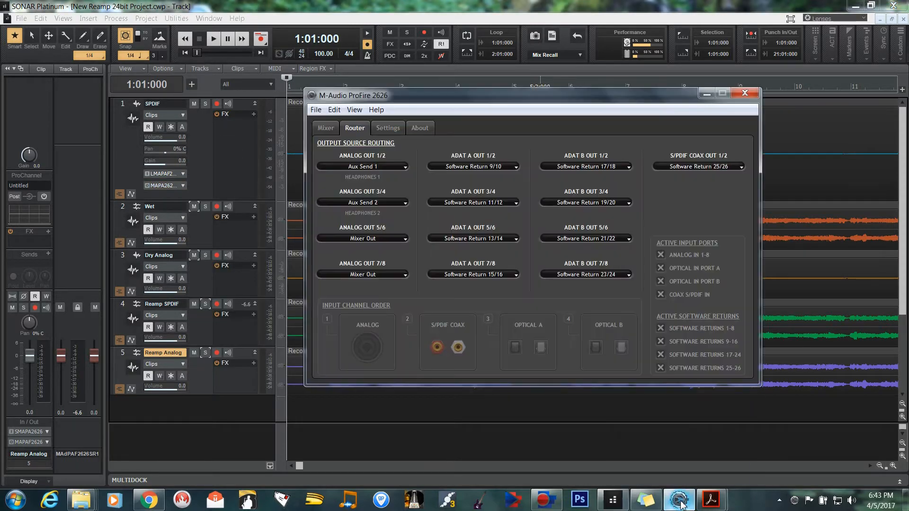
left_click(709, 166)
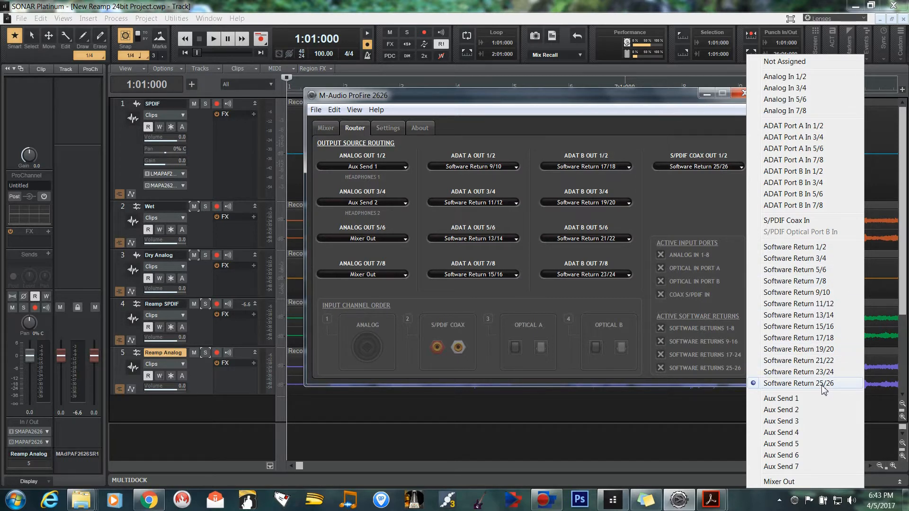
left_click(709, 199)
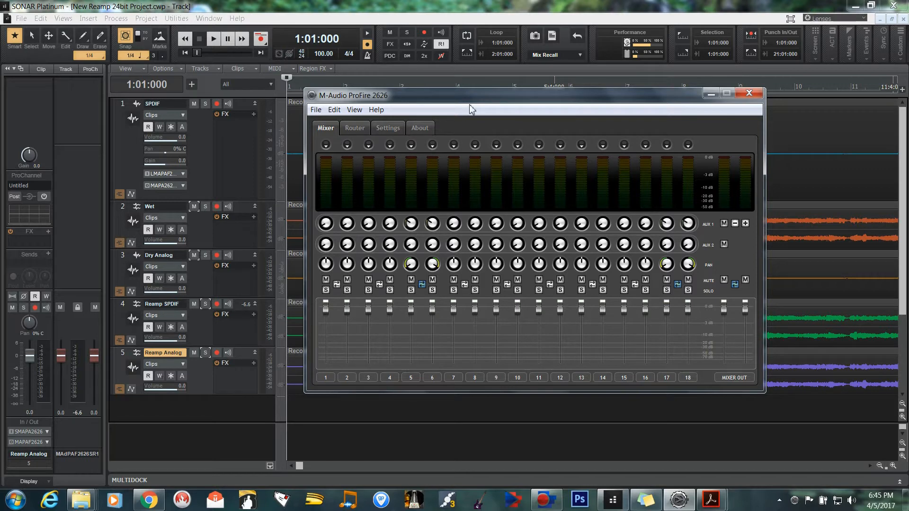
Examine the source assignments of channels 1, 5, 6 and 17 in the ProFire 2626 mixer.
left_click_drag(499, 95, 479, 86)
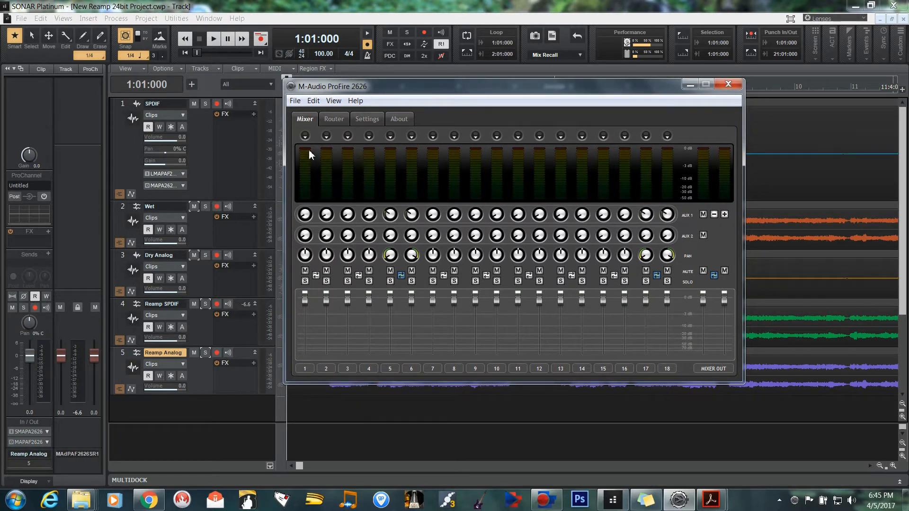
left_click(305, 136)
left_click(390, 136)
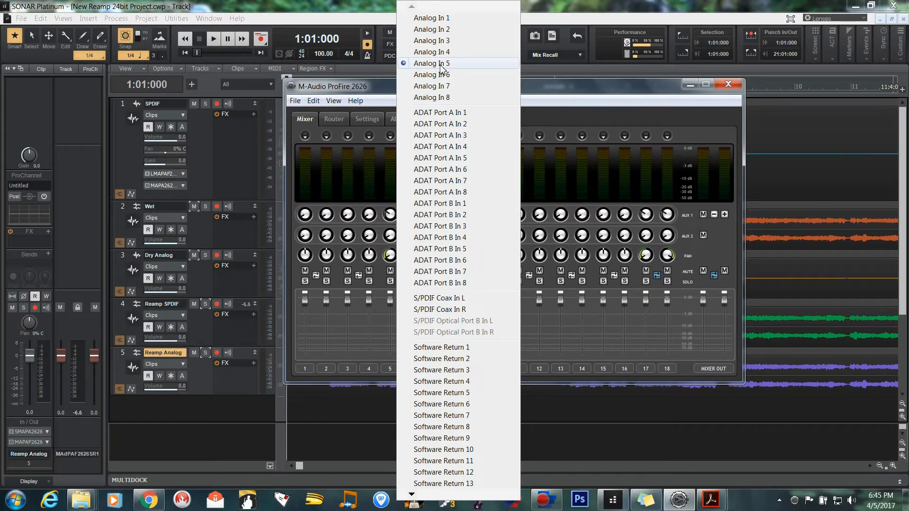
left_click(554, 96)
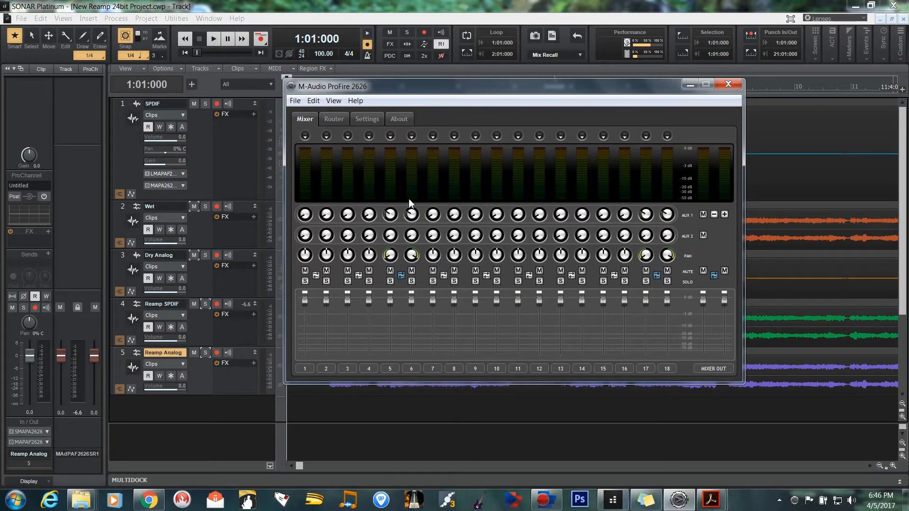
left_click(412, 137)
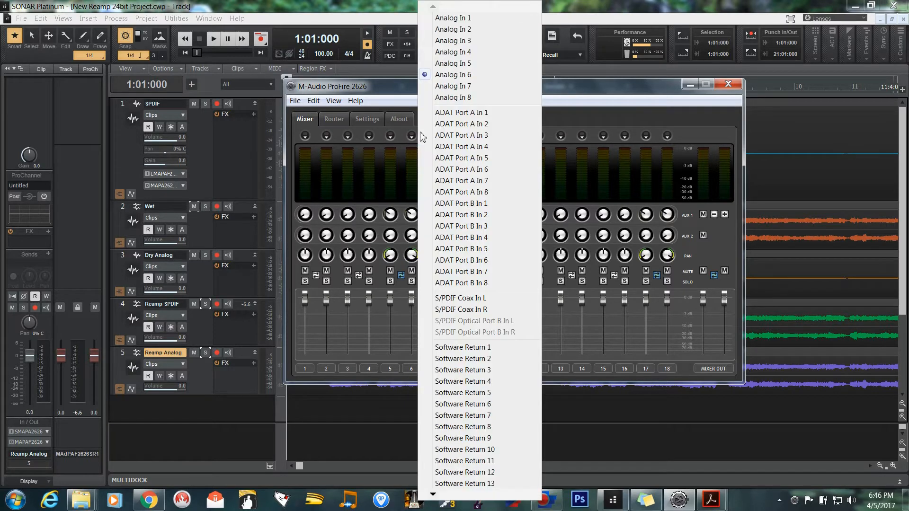
left_click(558, 91)
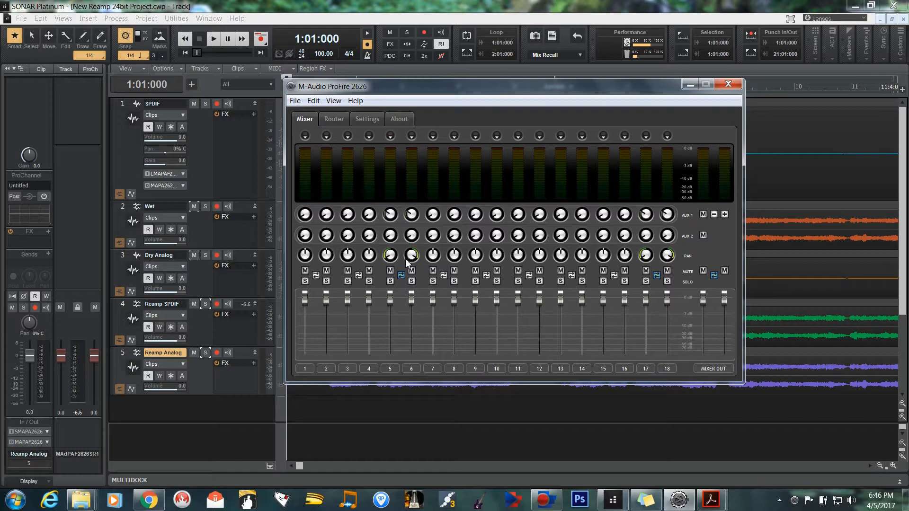
left_click(647, 137)
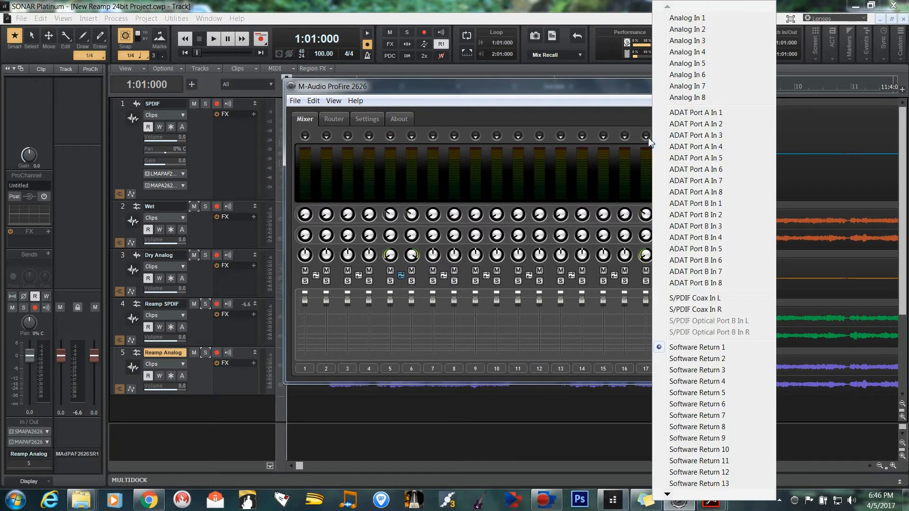
left_click(641, 89)
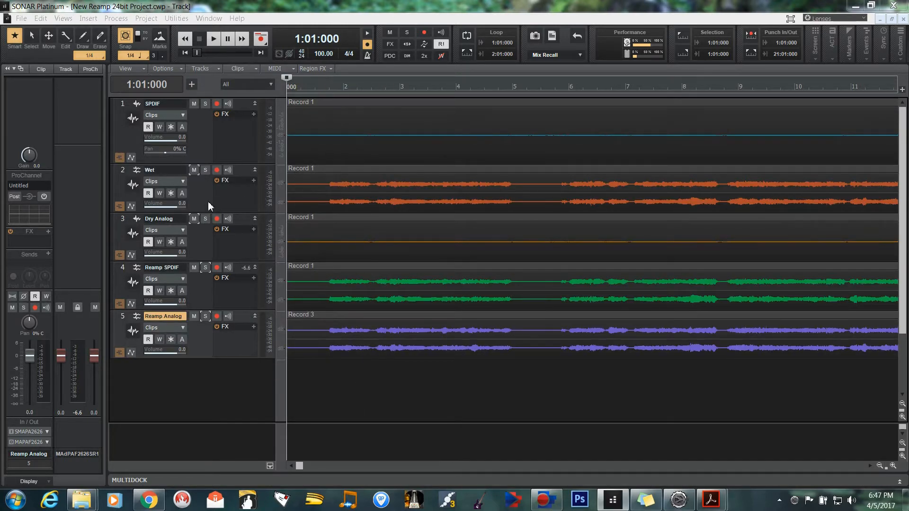
Select the SPDIF track in SONAR and inspect its input and output assignments in the channel strip.
left_click(123, 105)
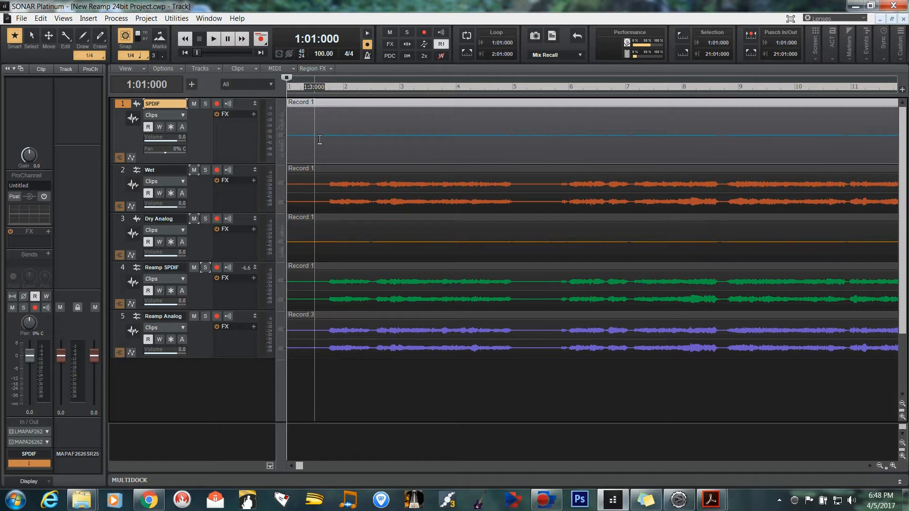
left_click(31, 432)
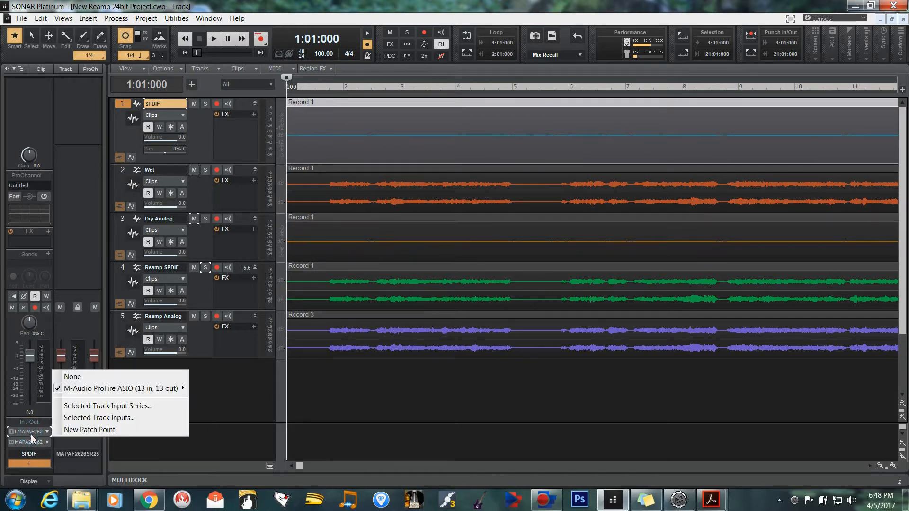
mouse_move(99, 389)
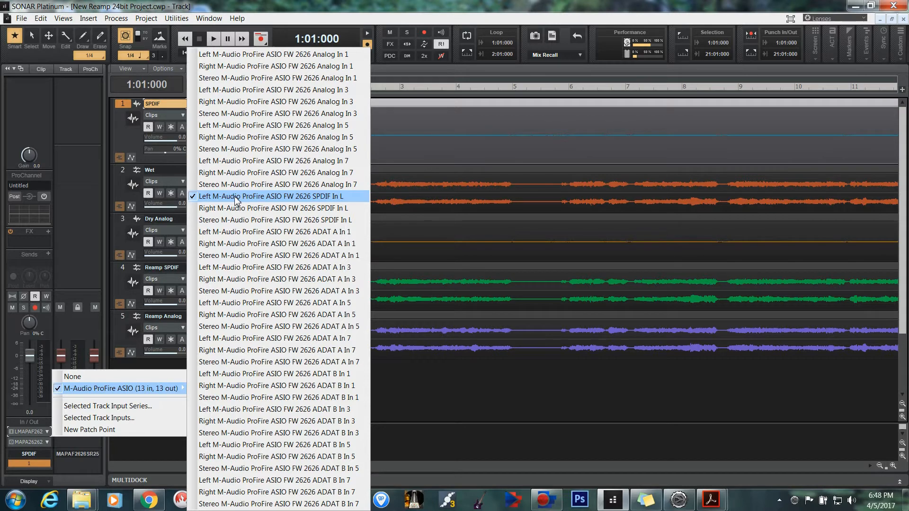
left_click(126, 135)
left_click(35, 442)
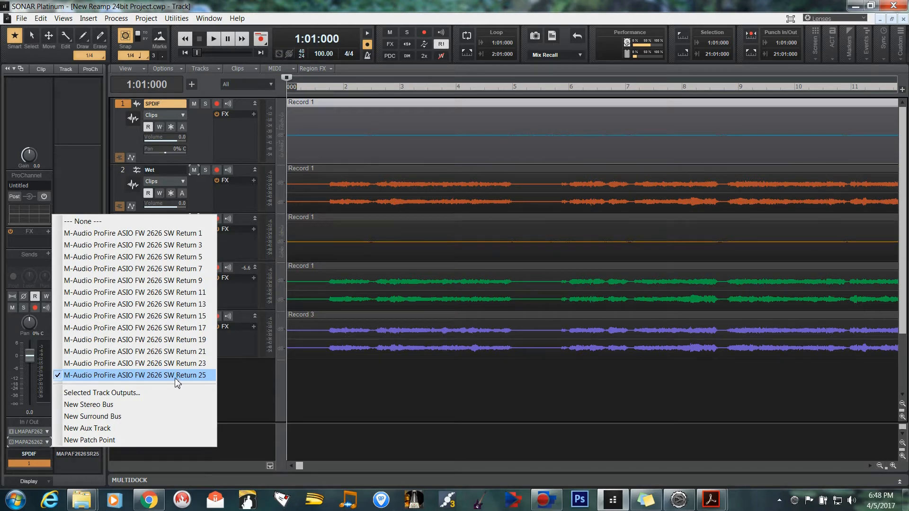
Reopen the ProFire 2626 router, verify the source feeding S/PDIF Coax Out 1/2, and minimize the control panel.
left_click(678, 499)
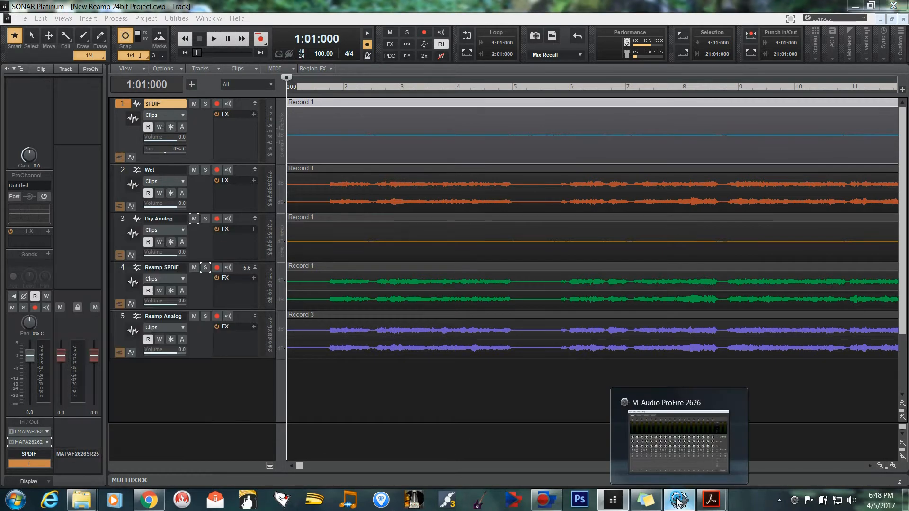
left_click(502, 133)
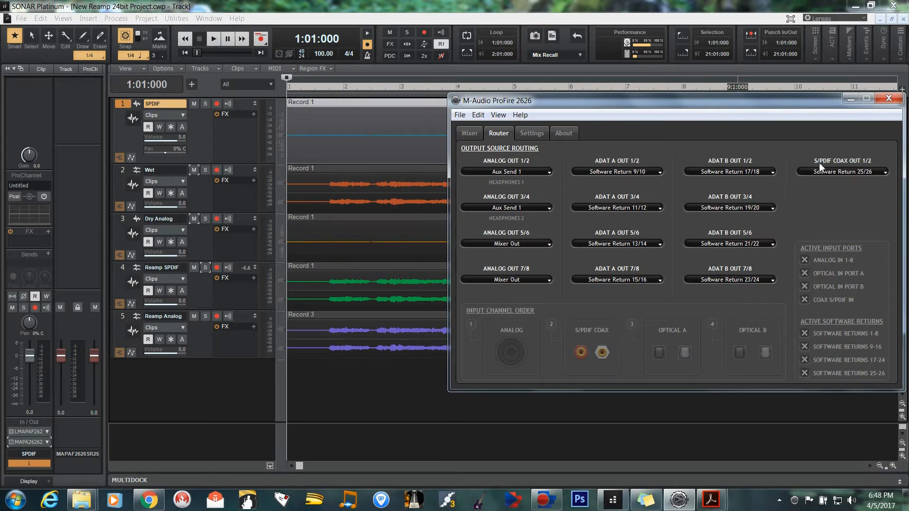
left_click(850, 173)
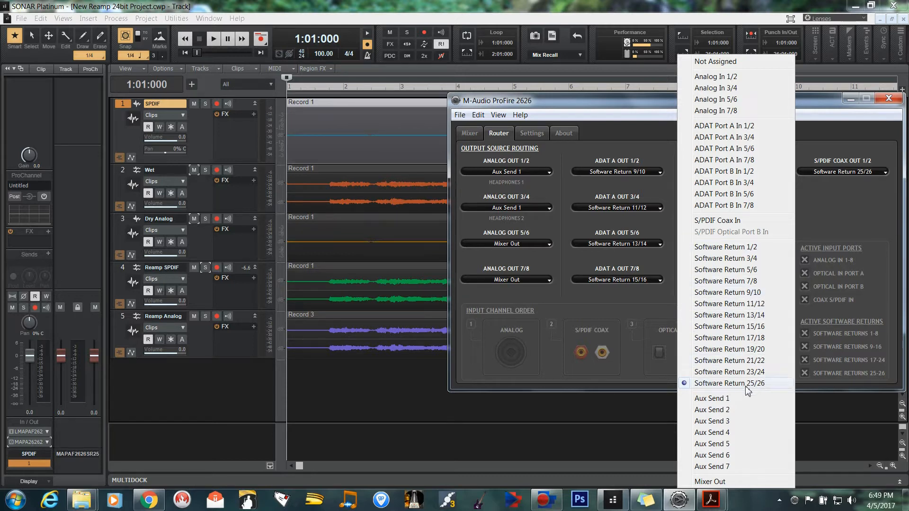
left_click(837, 205)
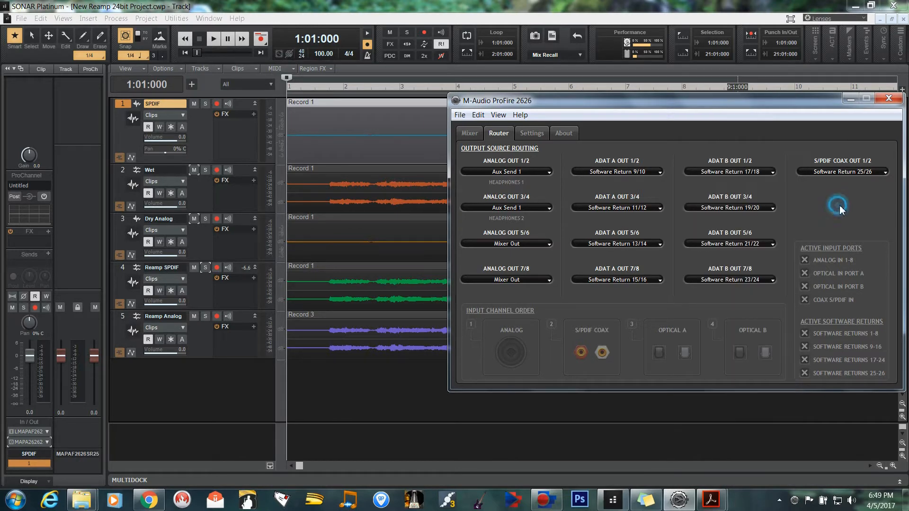
left_click(849, 100)
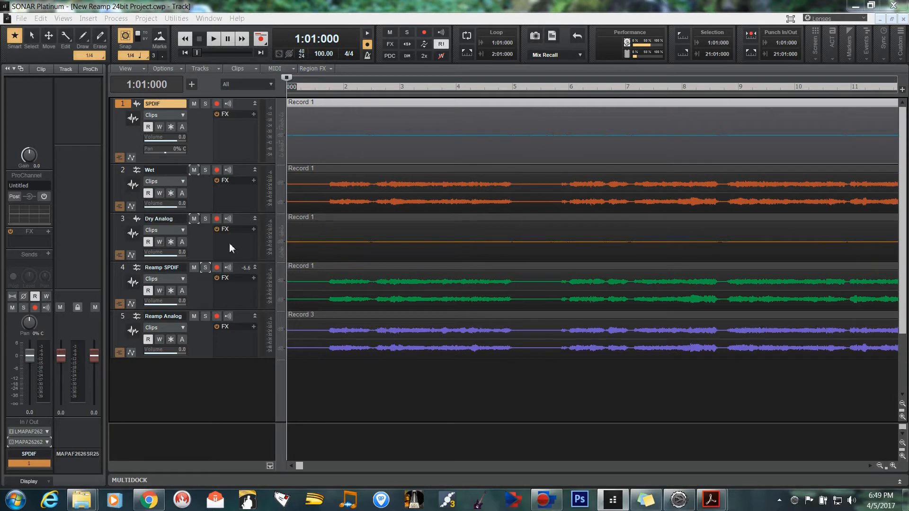
Select the Wet track and inspect which ProFire 2626 input and output it is assigned to.
left_click(124, 172)
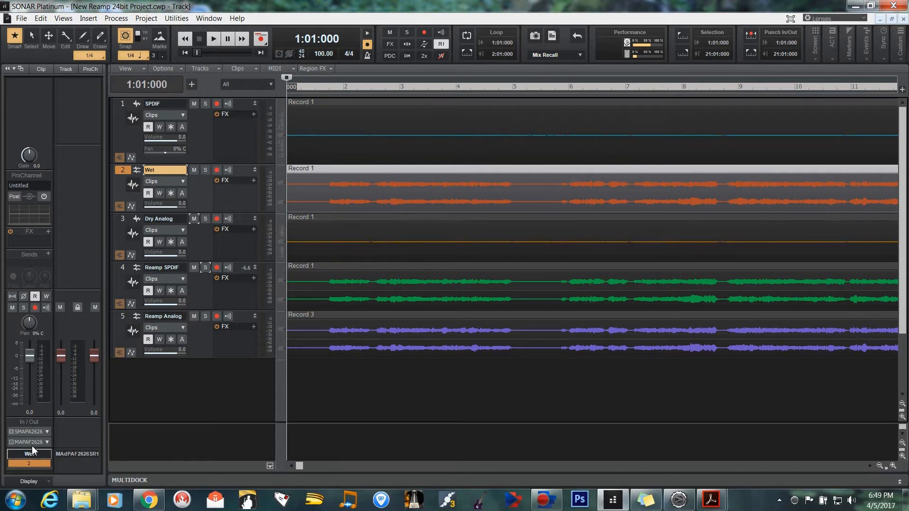
left_click(29, 431)
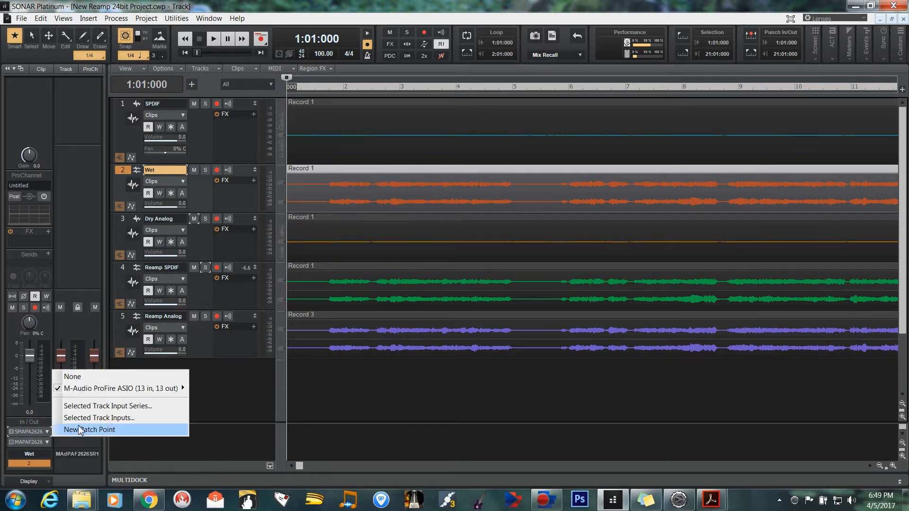
mouse_move(96, 391)
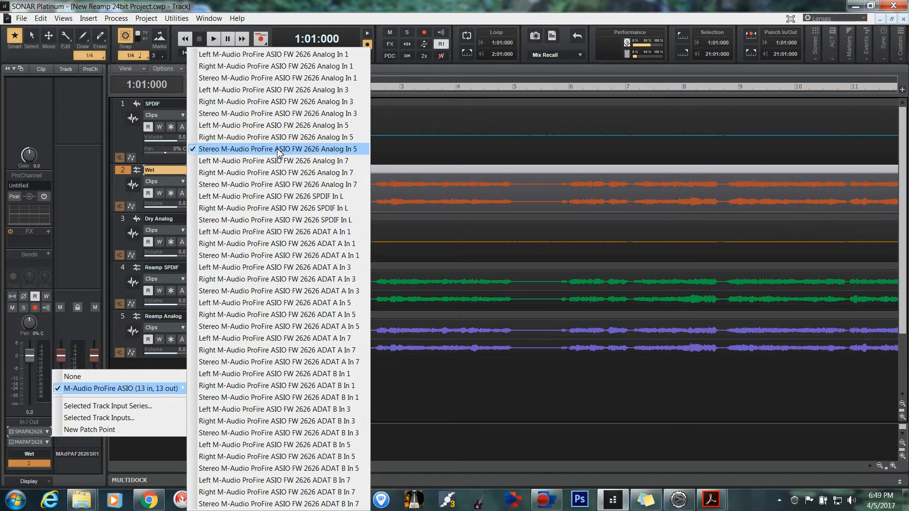
left_click(30, 442)
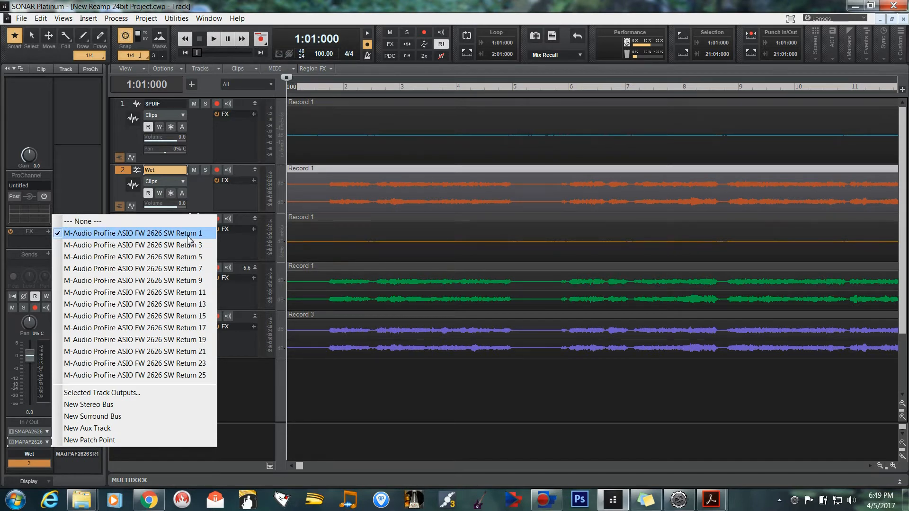
left_click(260, 400)
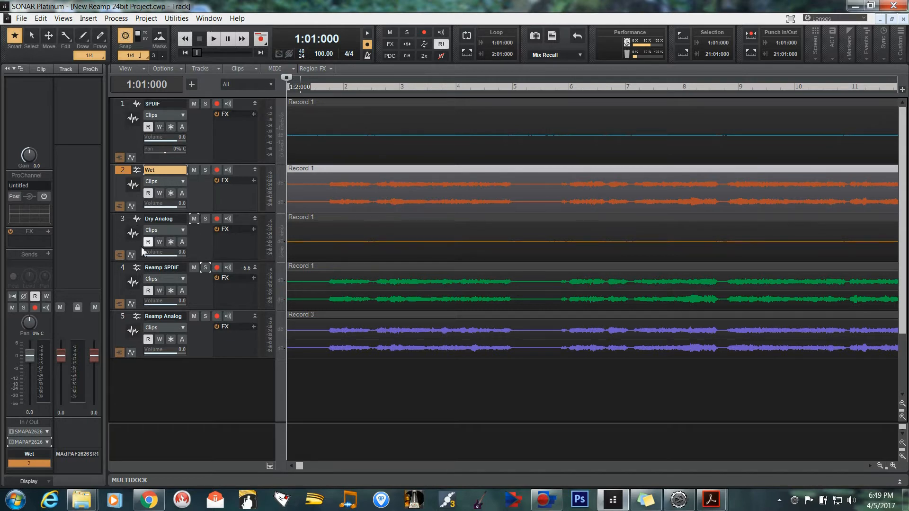
Select the Dry Analog track and inspect its ProFire 2626 input and output assignments.
left_click(126, 226)
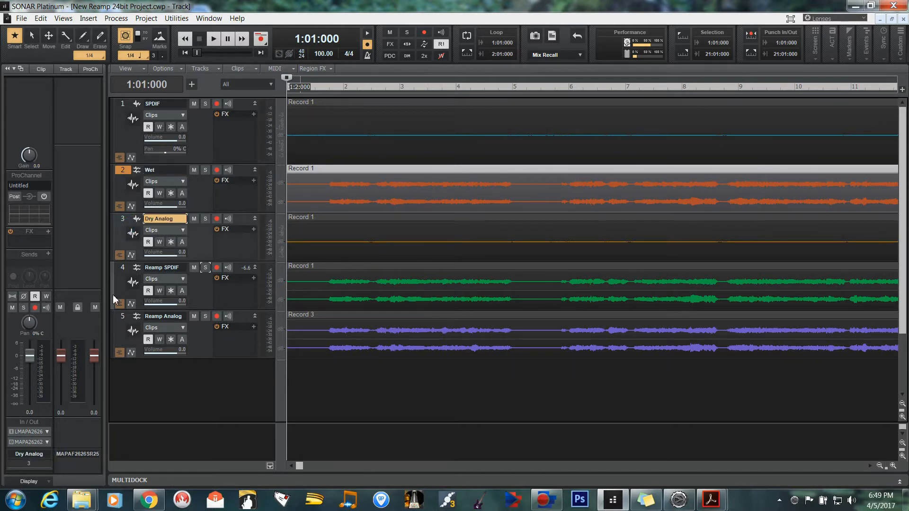
left_click(37, 432)
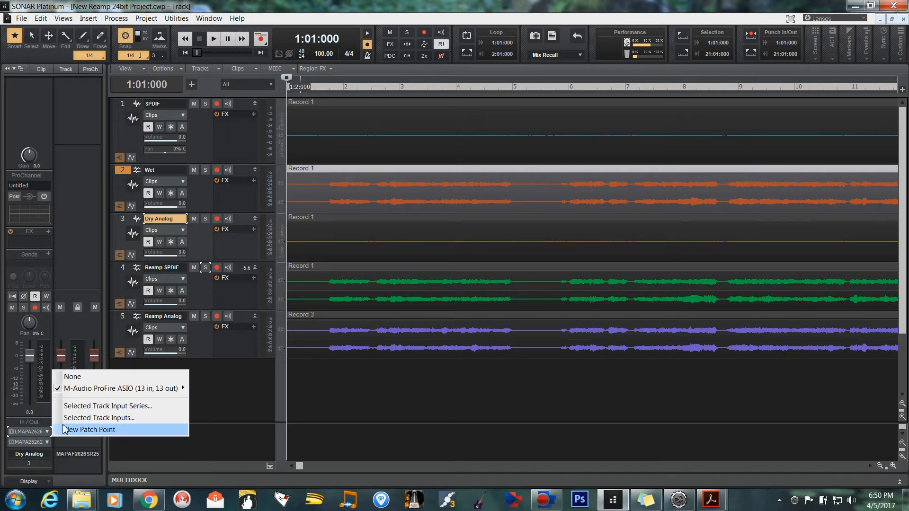
mouse_move(185, 388)
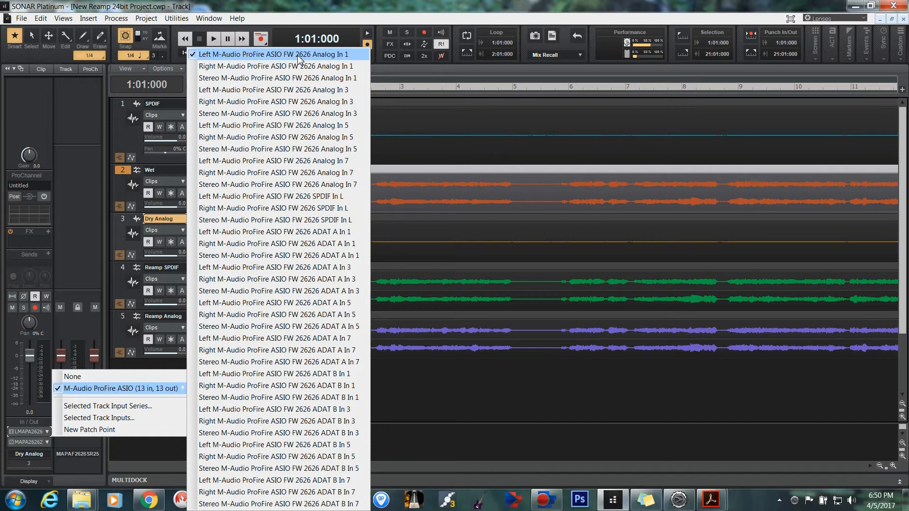
left_click(21, 444)
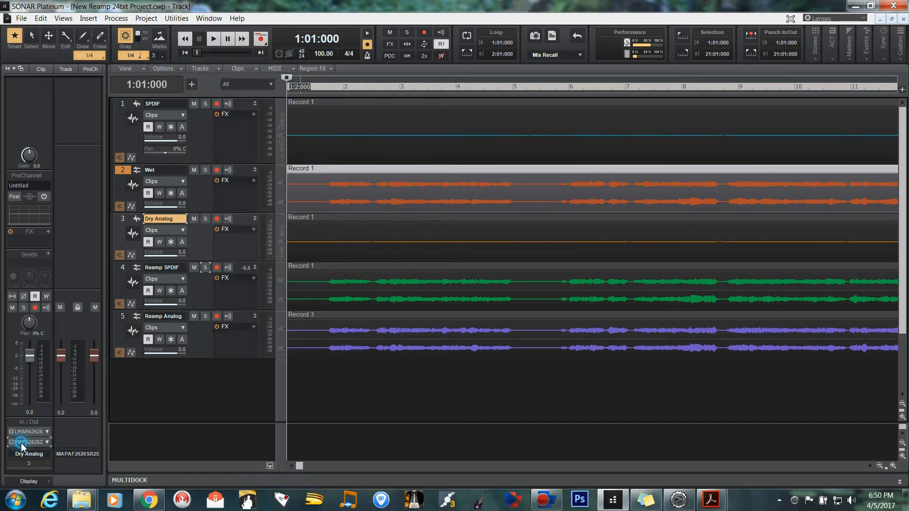
left_click(21, 444)
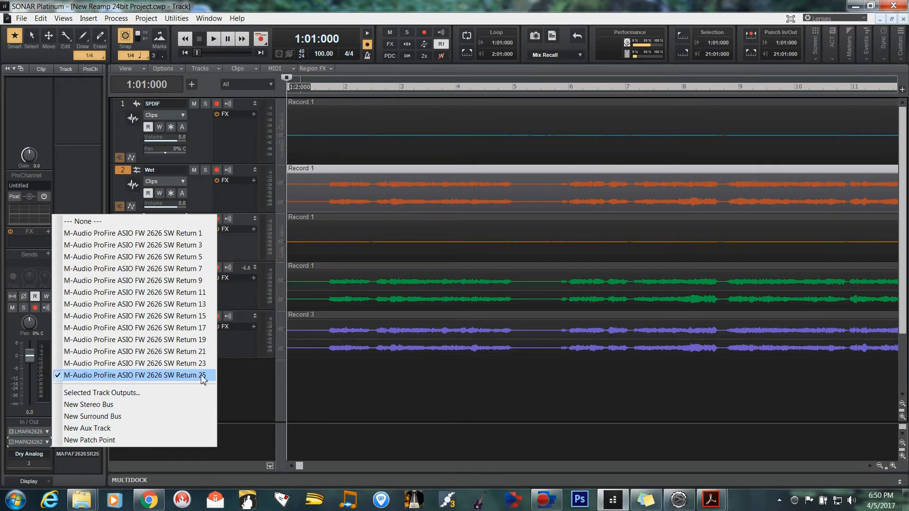
left_click(233, 382)
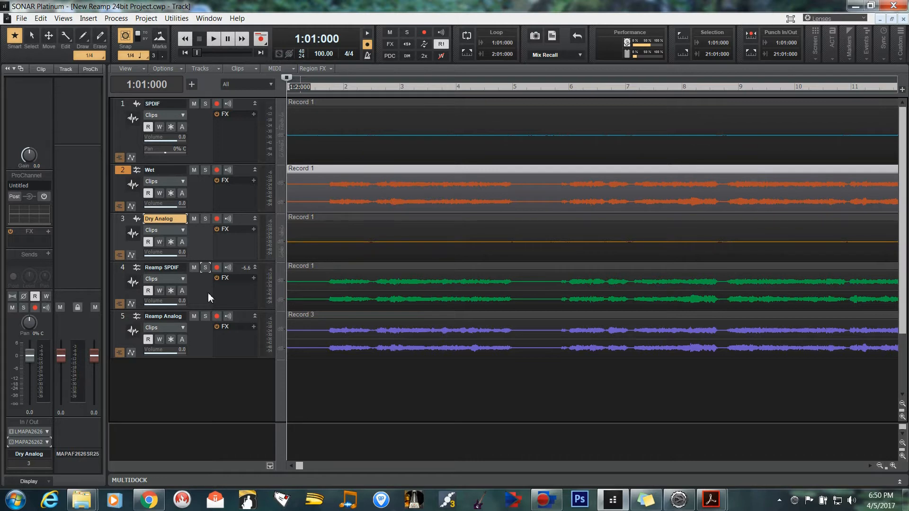
Demonstrate the first-take setup by arming the SPDIF and Wet tracks for recording, and disarm both again.
left_click(217, 104)
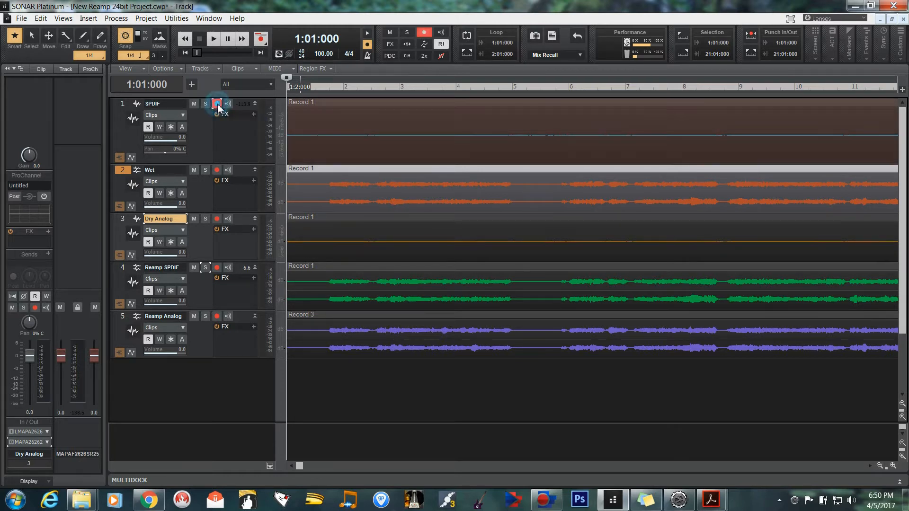
left_click(217, 170)
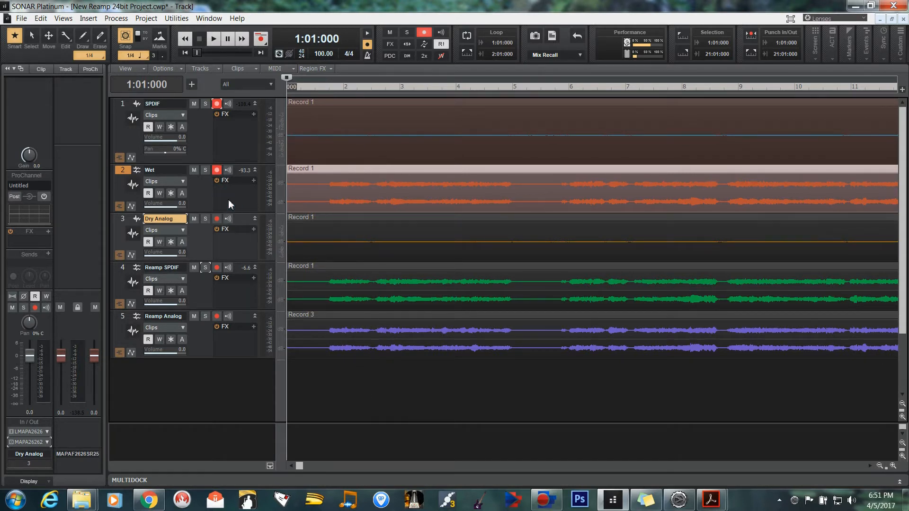
left_click(218, 171)
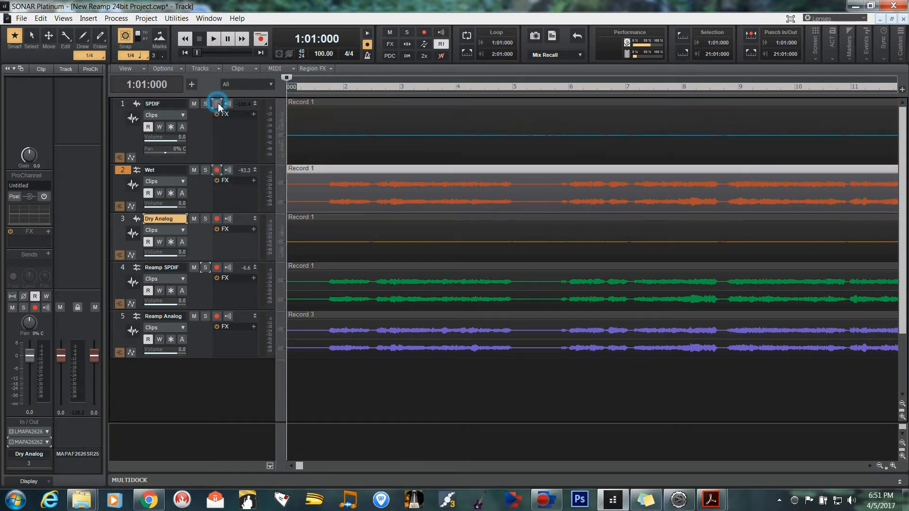
left_click(219, 105)
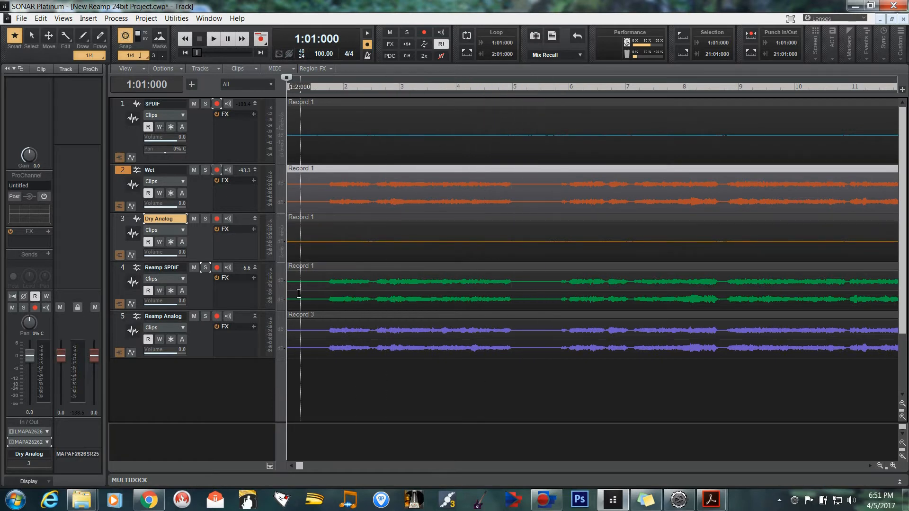
Set up the S/PDIF reamp take by arming Reamp SPDIF for recording and muting the Wet, Reamp Analog and Dry Analog tracks.
left_click(216, 267)
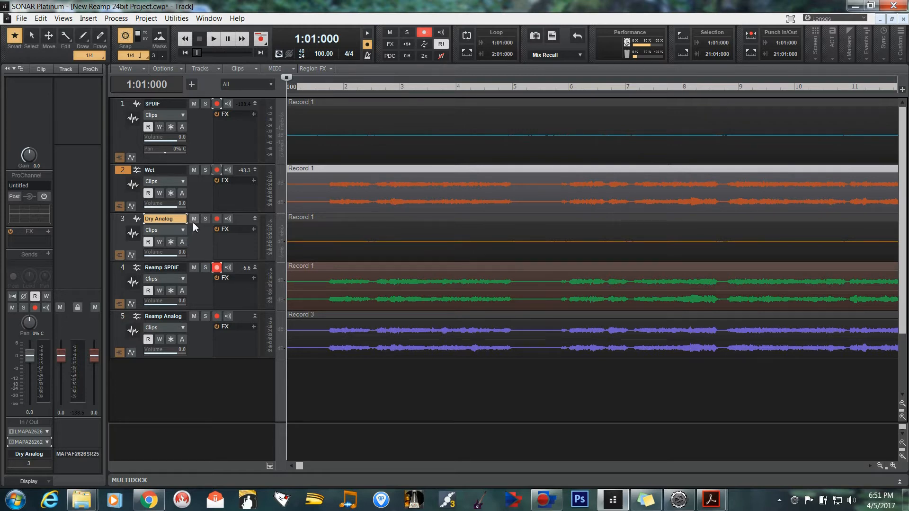
left_click(195, 169)
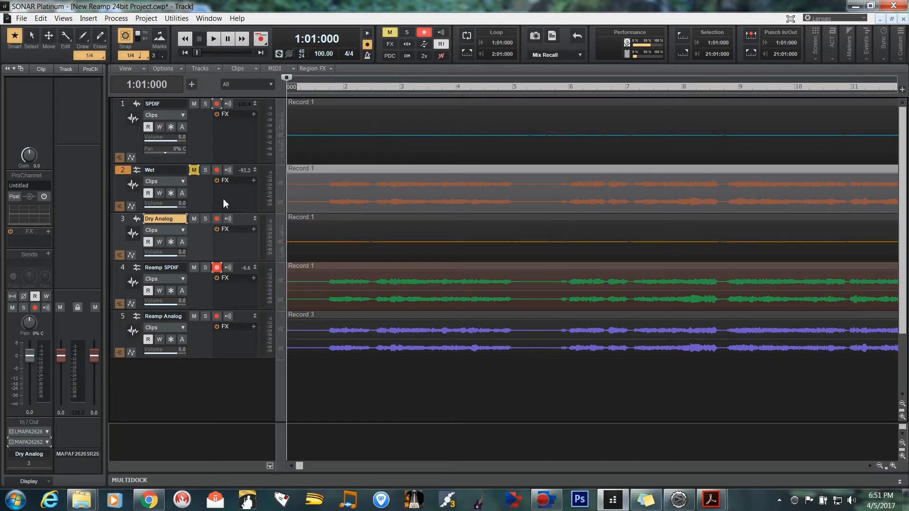
left_click(194, 316)
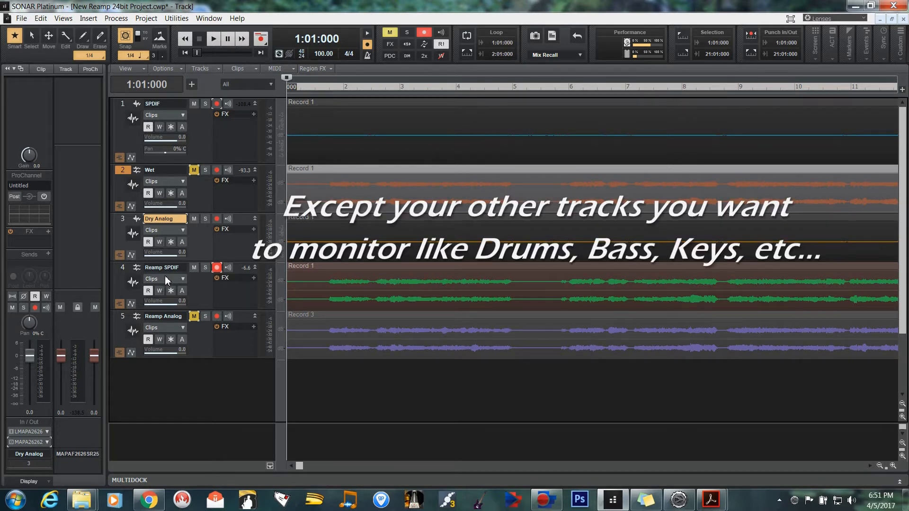
left_click(194, 218)
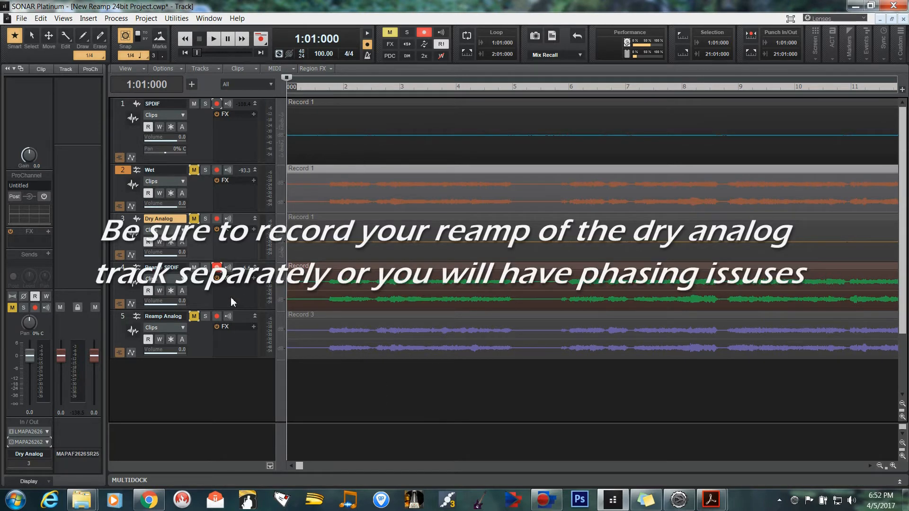
Set up the analog reamp take: disarm and mute Reamp SPDIF, mute SPDIF, unmute Dry Analog, and unmute and arm Reamp Analog.
left_click(217, 267)
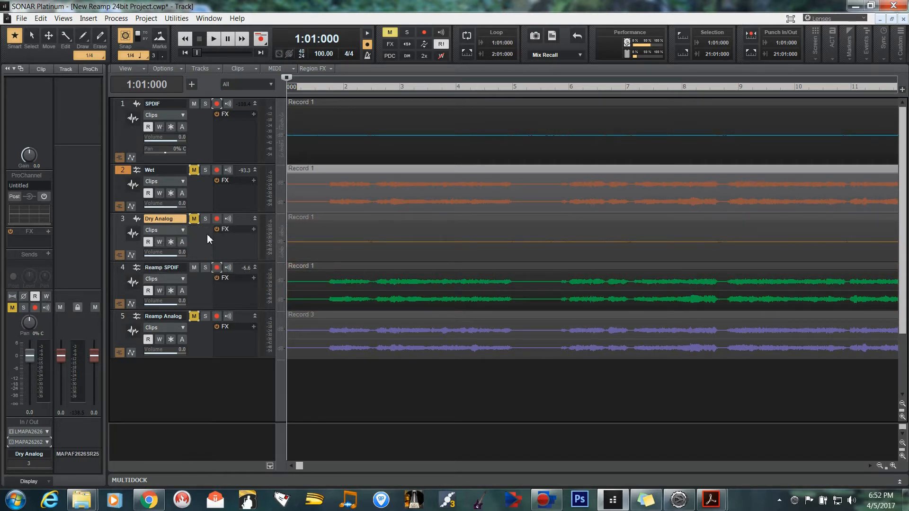
left_click(193, 218)
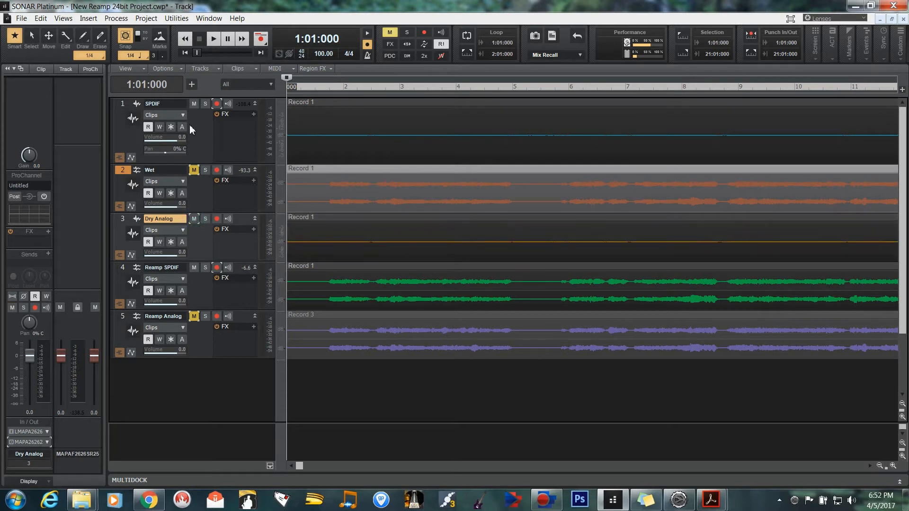
left_click(193, 103)
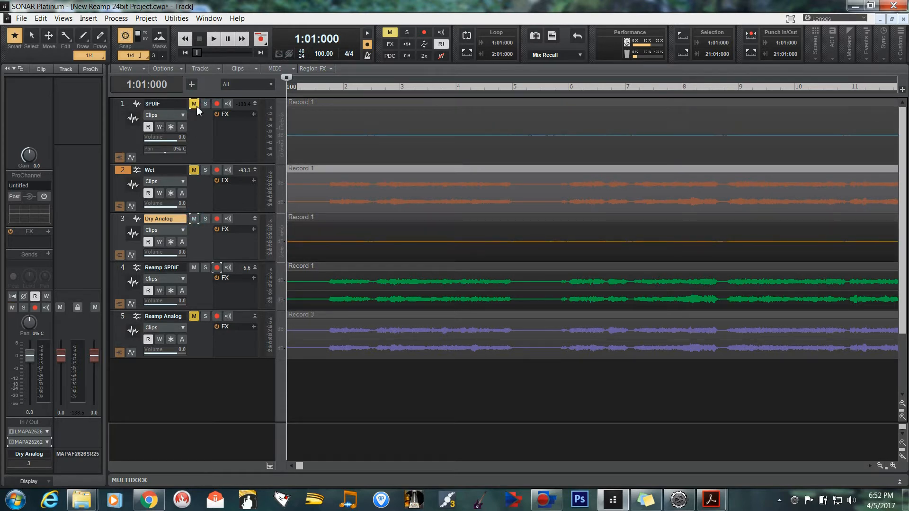
left_click(193, 317)
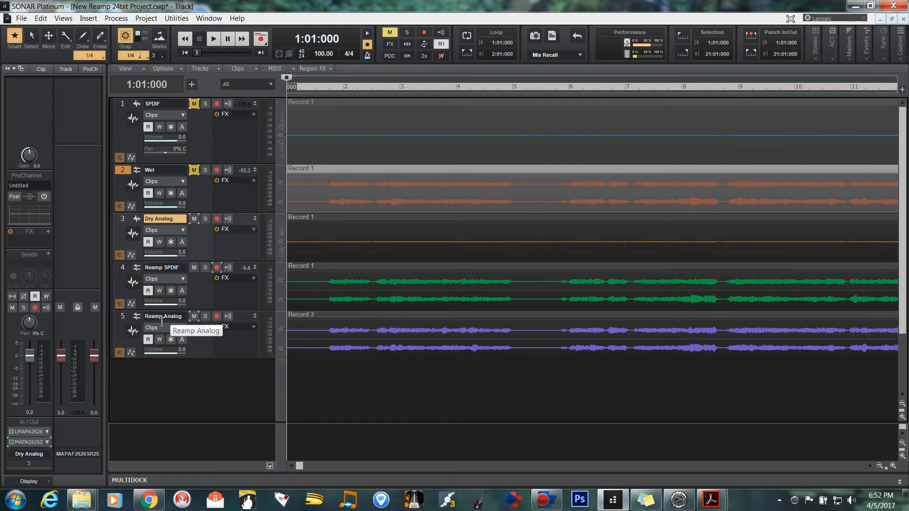
left_click(217, 316)
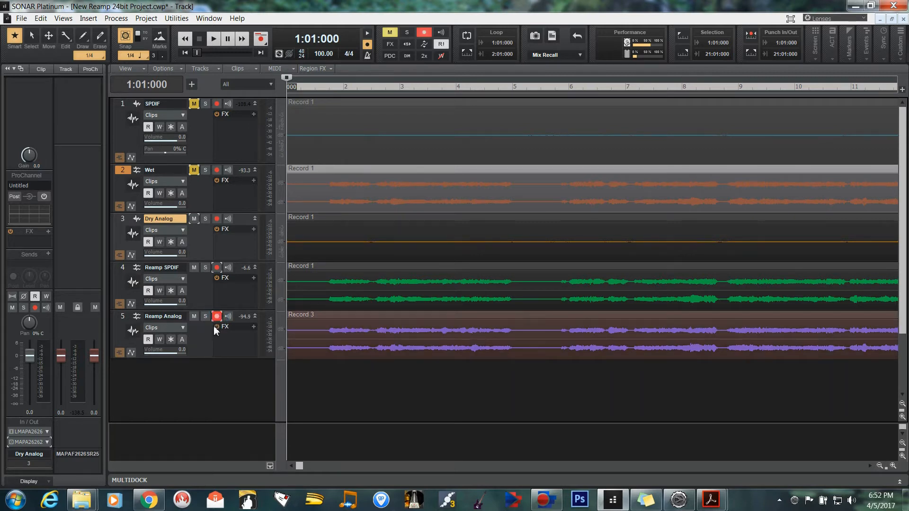
left_click(194, 268)
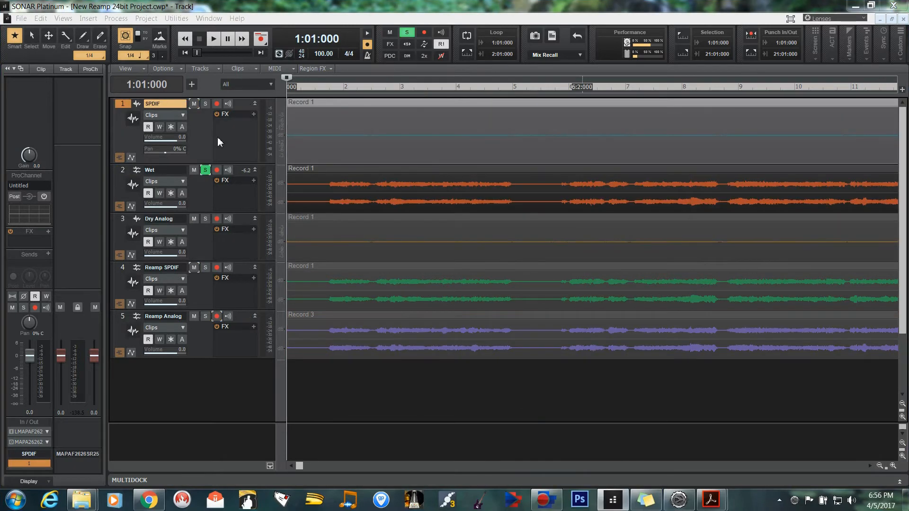
Play the Wet track in solo from the project start through the end of the recording and stop playback.
left_click(205, 171)
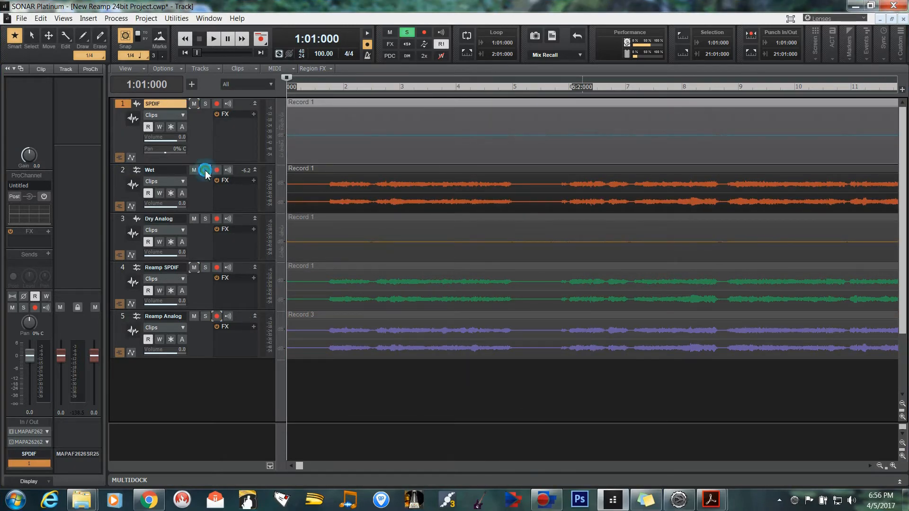
left_click(205, 168)
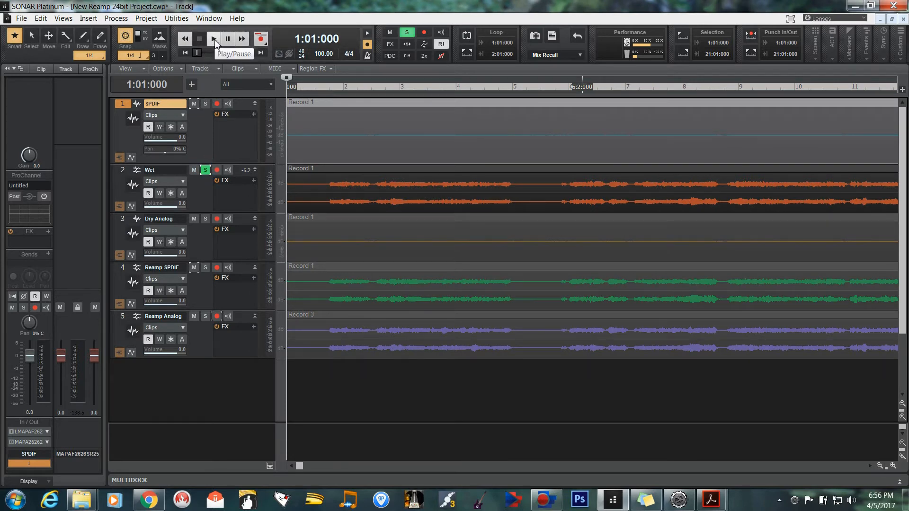
left_click(215, 40)
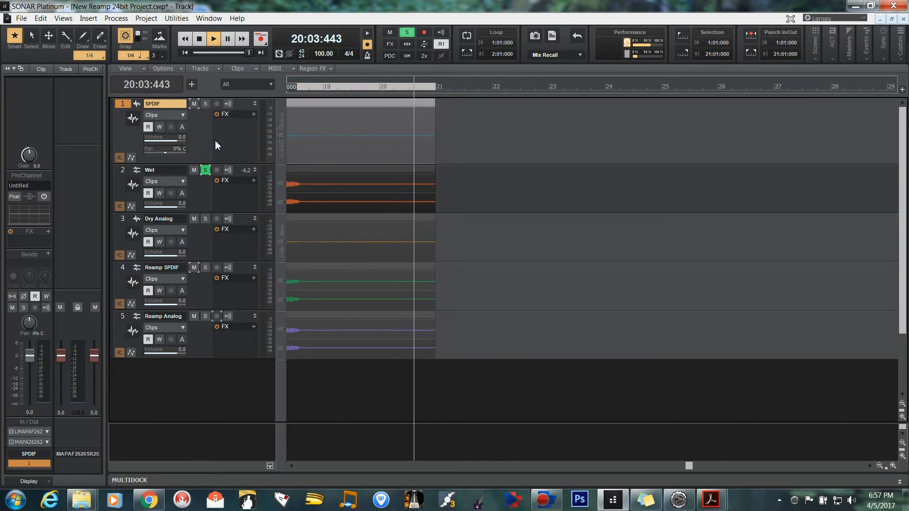
left_click(199, 39)
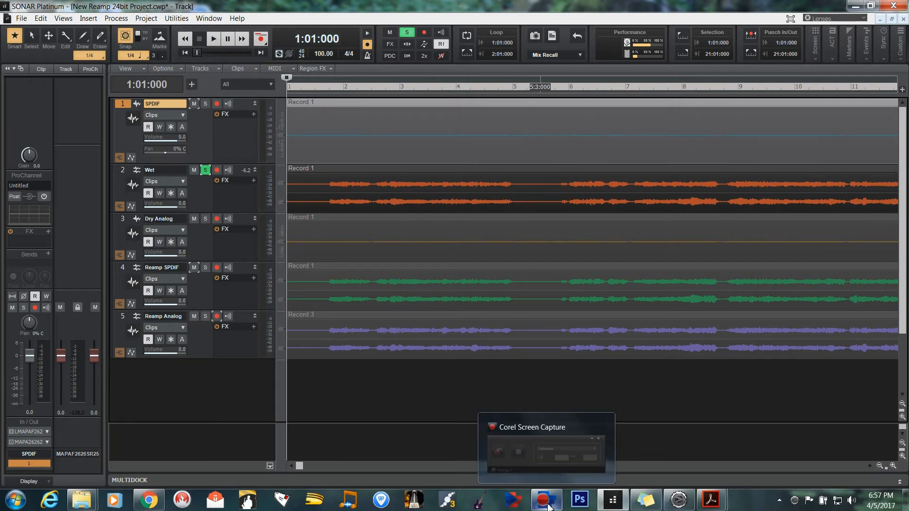
Solo the Reamp SPDIF track instead of Wet, listen to the whole recording, and stop playback.
left_click(205, 170)
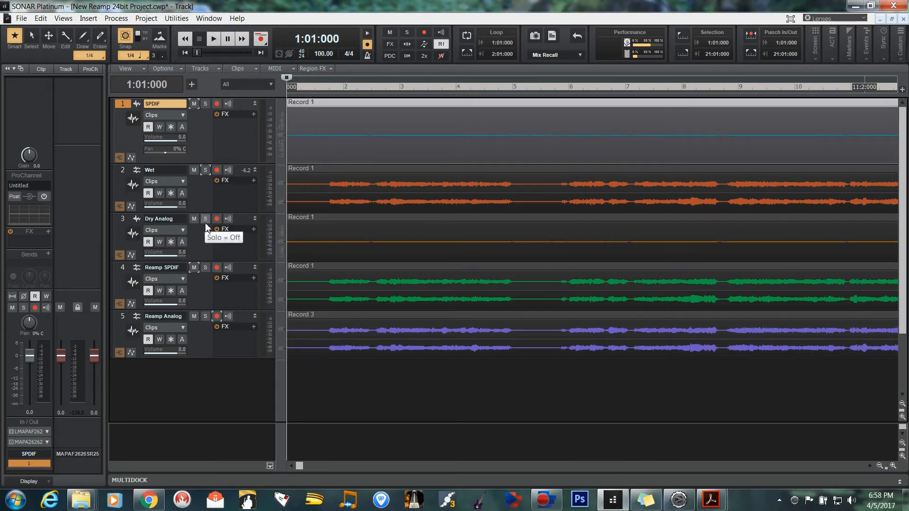
left_click(205, 268)
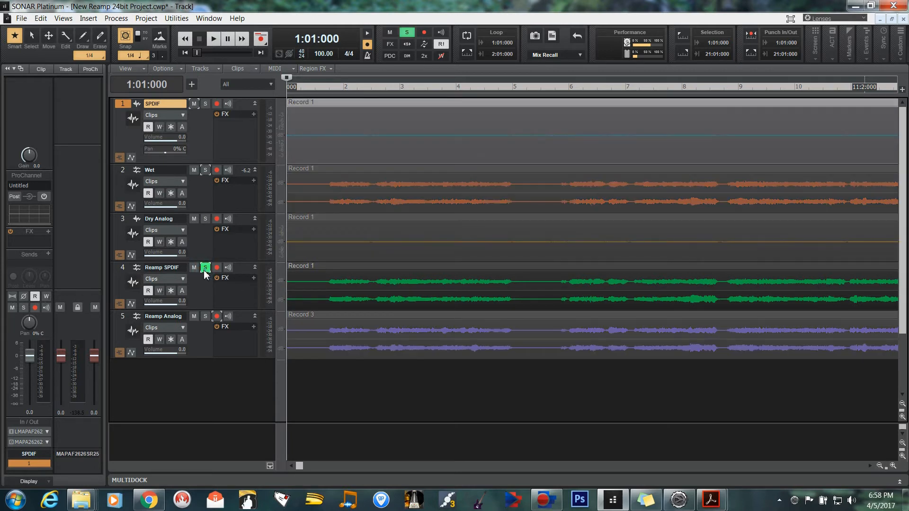
left_click(214, 39)
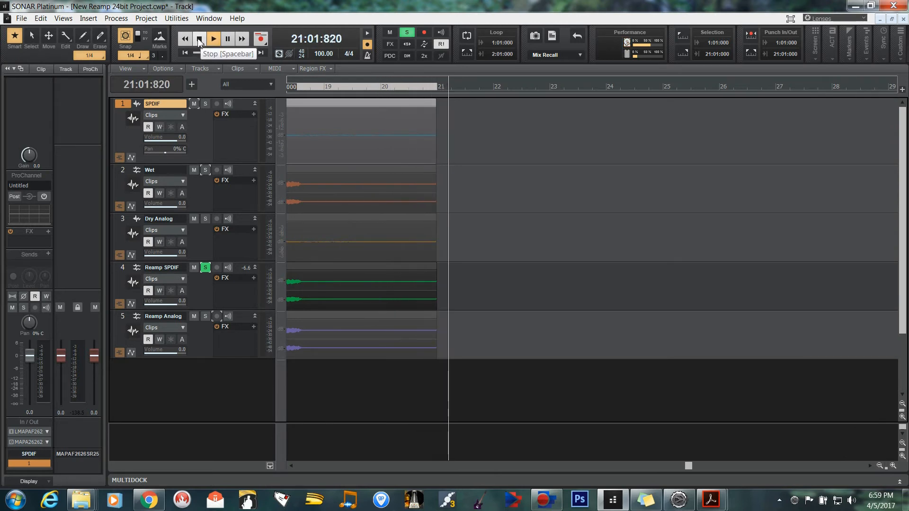
left_click(198, 41)
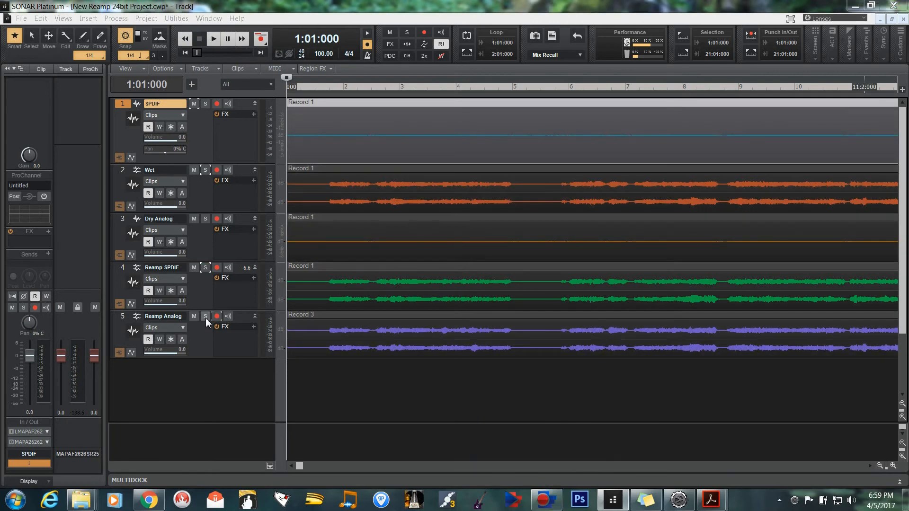
Solo the Reamp Analog track instead of Reamp SPDIF, listen to the whole recording, and stop playback.
left_click(206, 316)
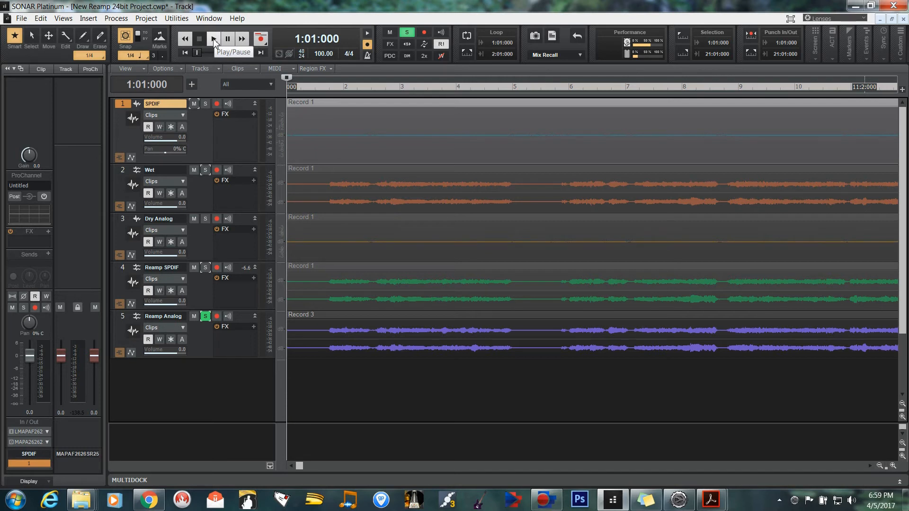
left_click(214, 40)
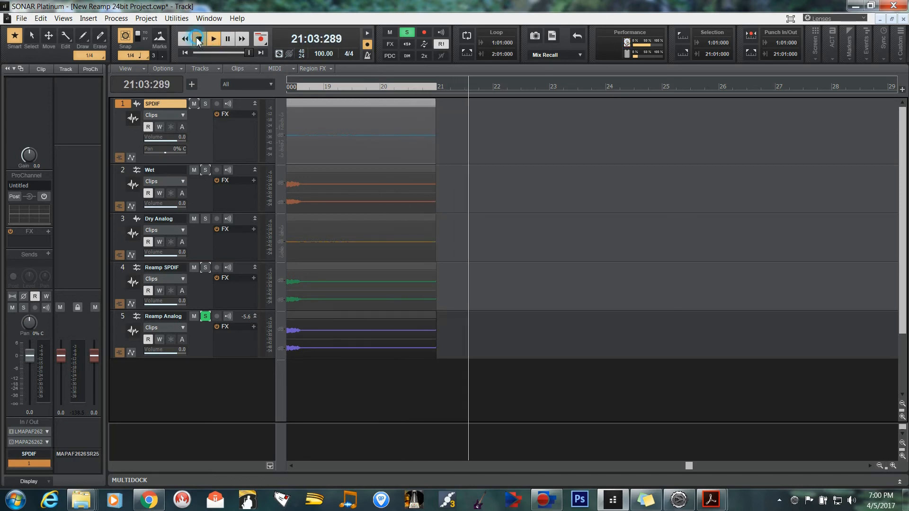
left_click(199, 40)
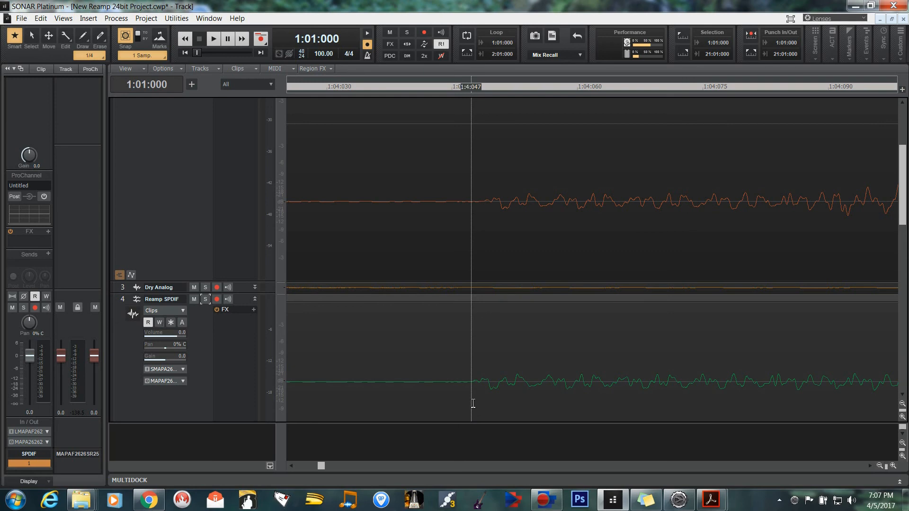
Switch to the Re-Amp AxeFXII with External Audio Interface PDF in Chrome and review its DAW, audio interface and front panel settings.
mouse_move(161, 500)
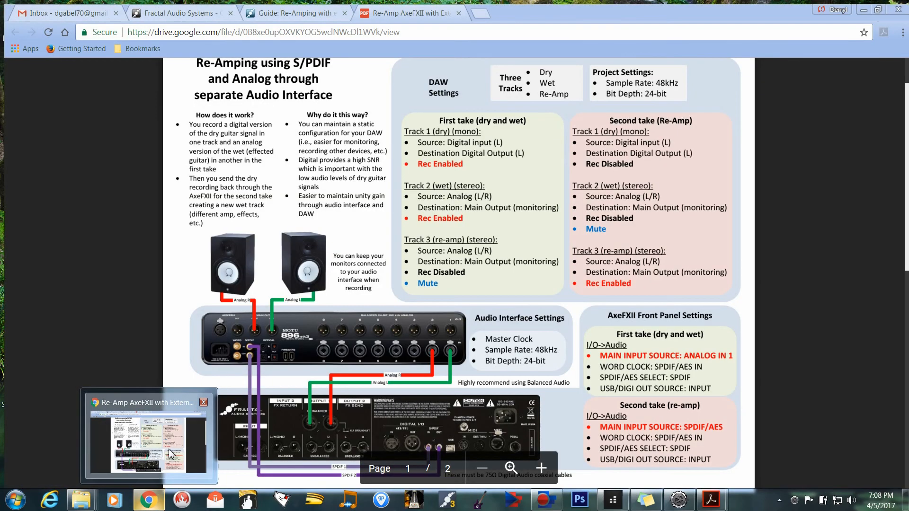
left_click(170, 454)
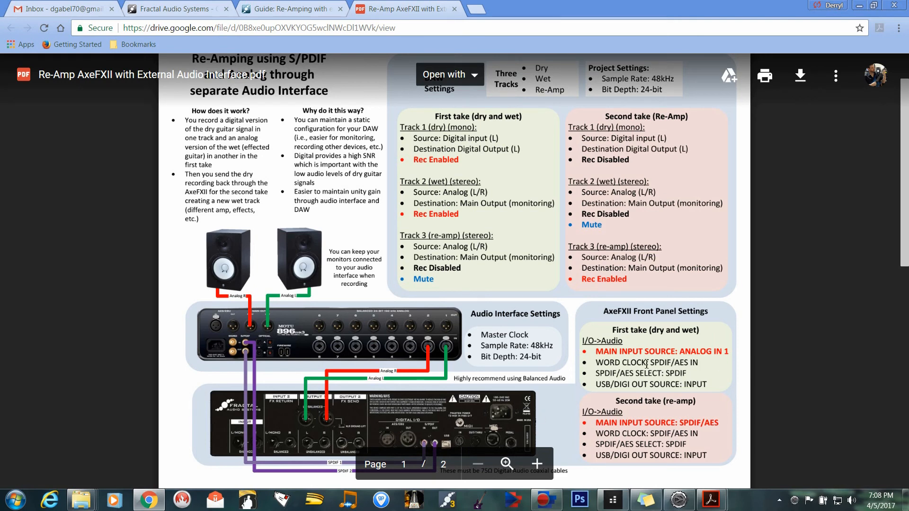
left_click_drag(904, 241, 905, 216)
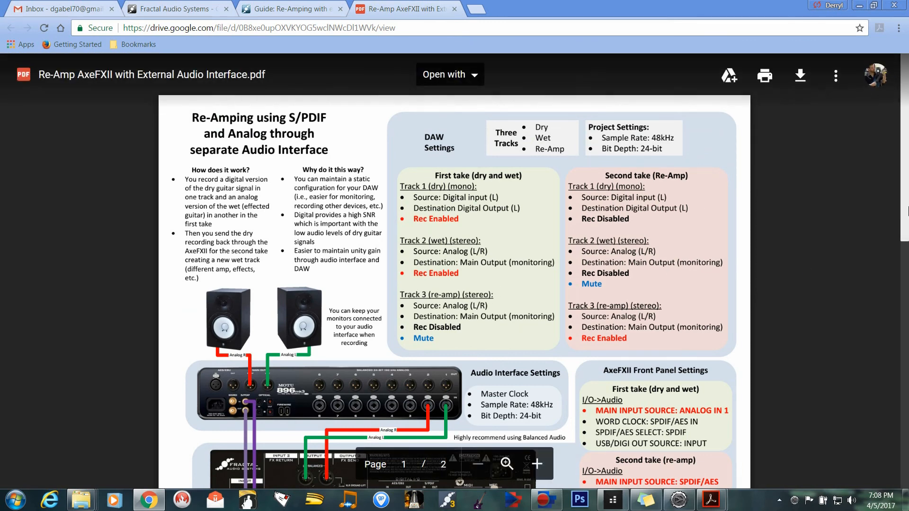
left_click_drag(906, 210, 906, 232)
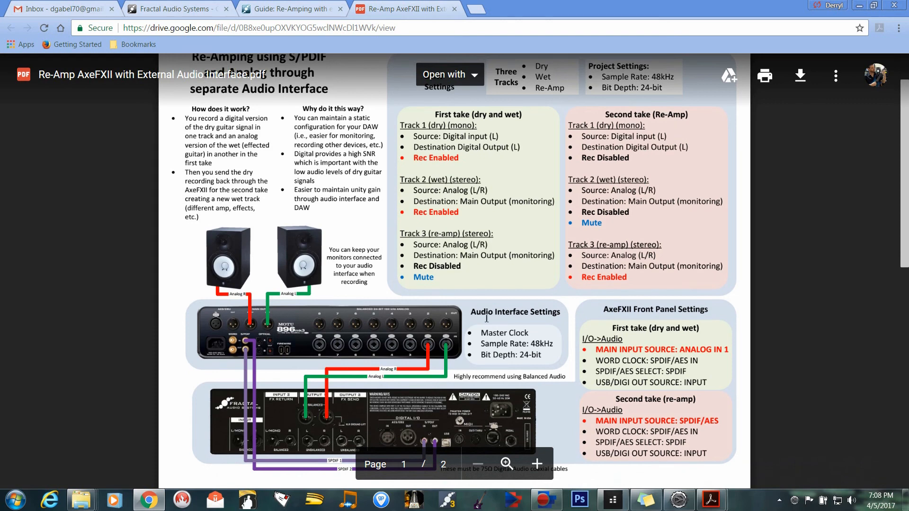